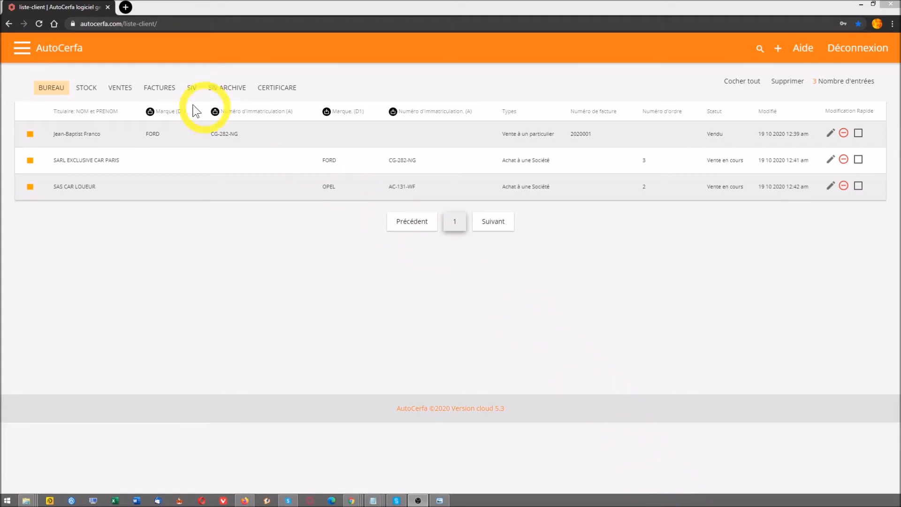
Open a client's file, go back to the client list, then go to the SIV transactions list
{"action": "left_click", "coordinate": [93, 140]}
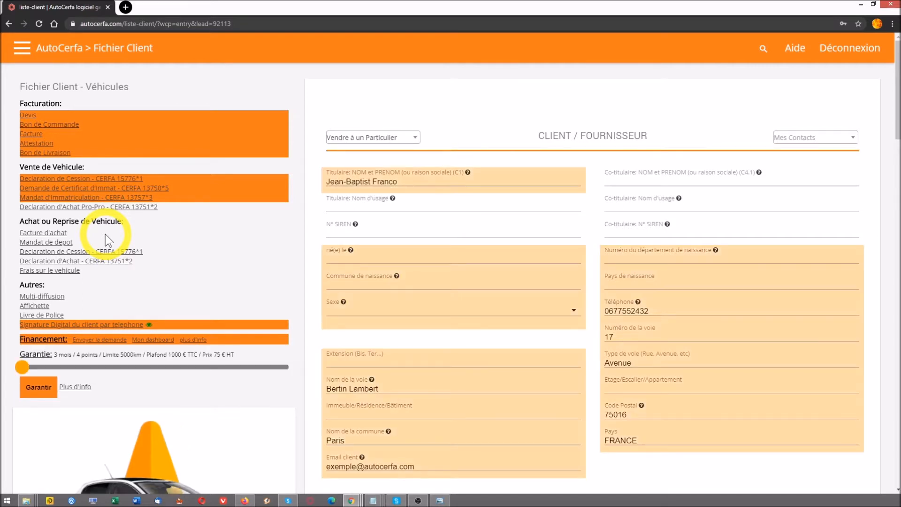
{"action": "left_click", "coordinate": [72, 56]}
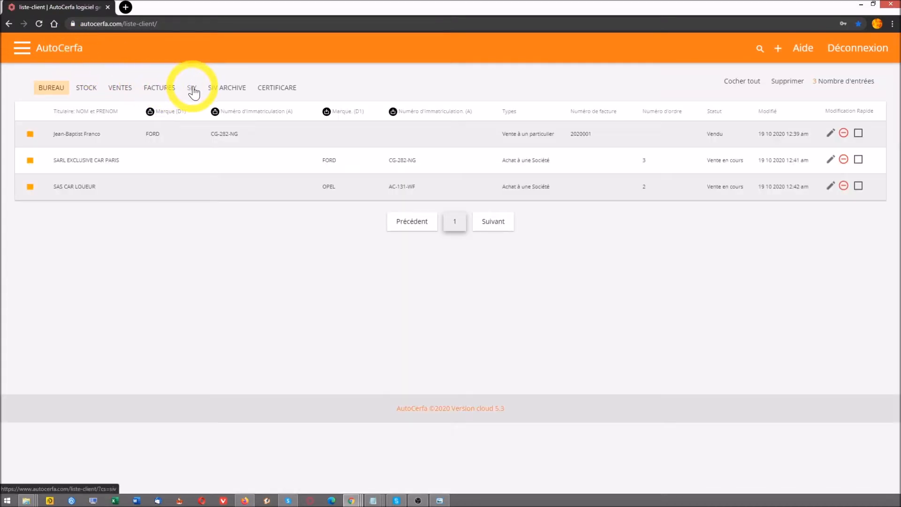
{"action": "left_click", "coordinate": [192, 88]}
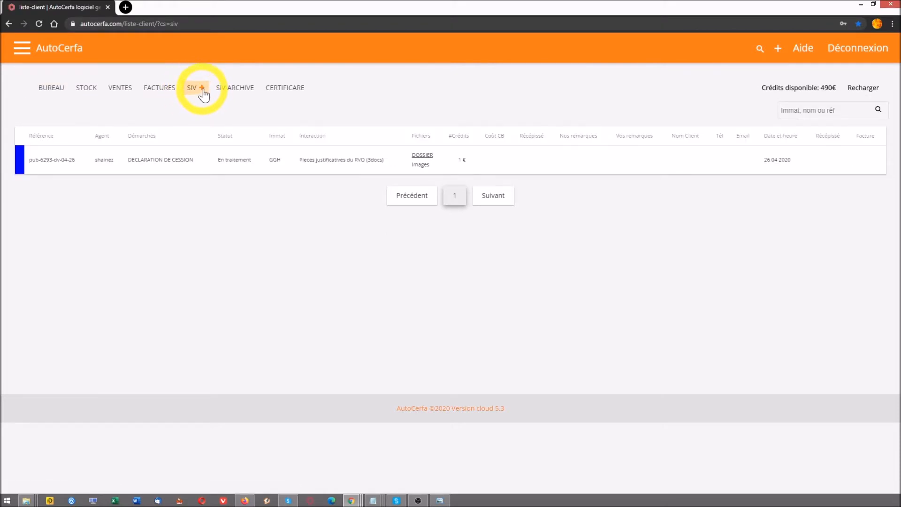
Start a new SIV transaction with CARTE GRISE as the procedure, costing 19.00 credits
{"action": "left_click", "coordinate": [202, 88]}
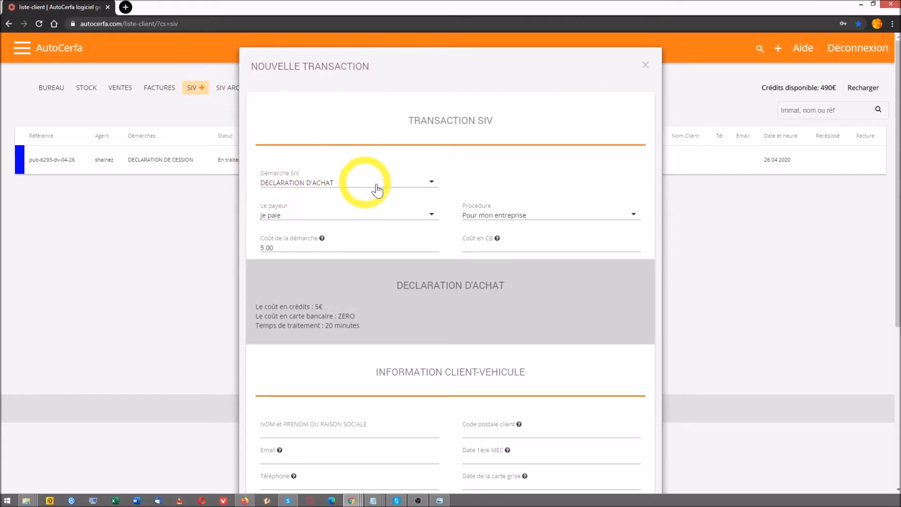
{"action": "left_click", "coordinate": [413, 185]}
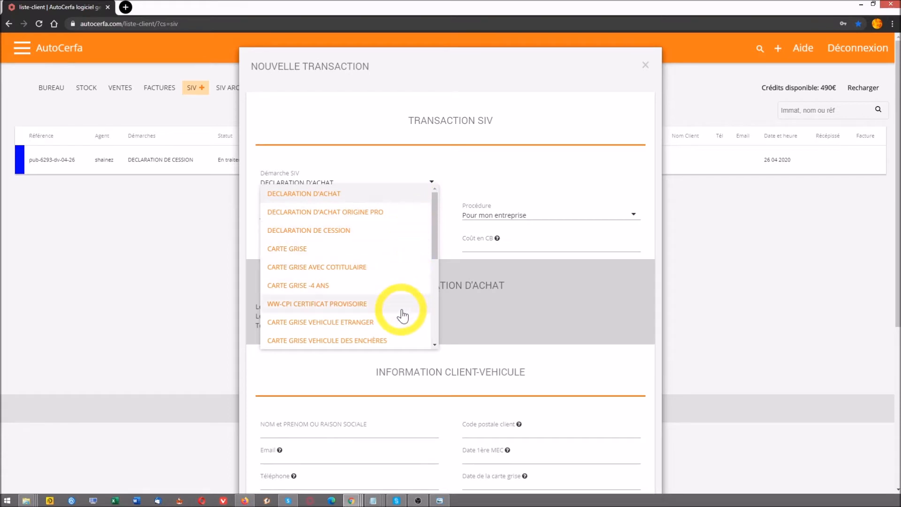
{"action": "left_click_drag", "start_coordinate": [434, 244], "coordinate": [431, 328]}
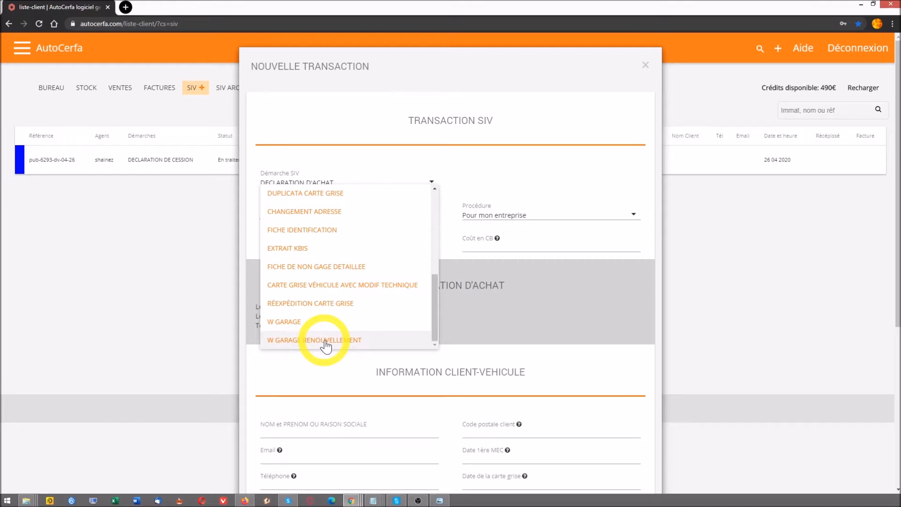
{"action": "left_click_drag", "start_coordinate": [433, 307], "coordinate": [439, 231]}
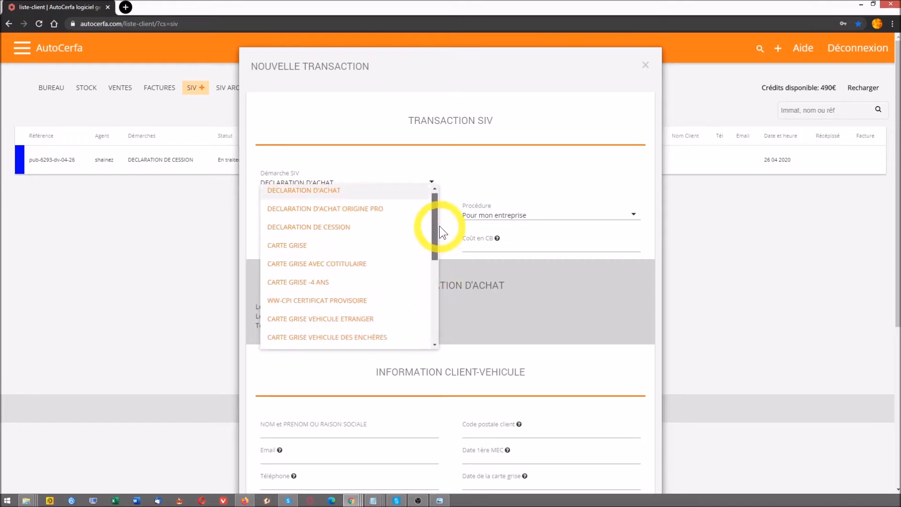
{"action": "left_click", "coordinate": [296, 251]}
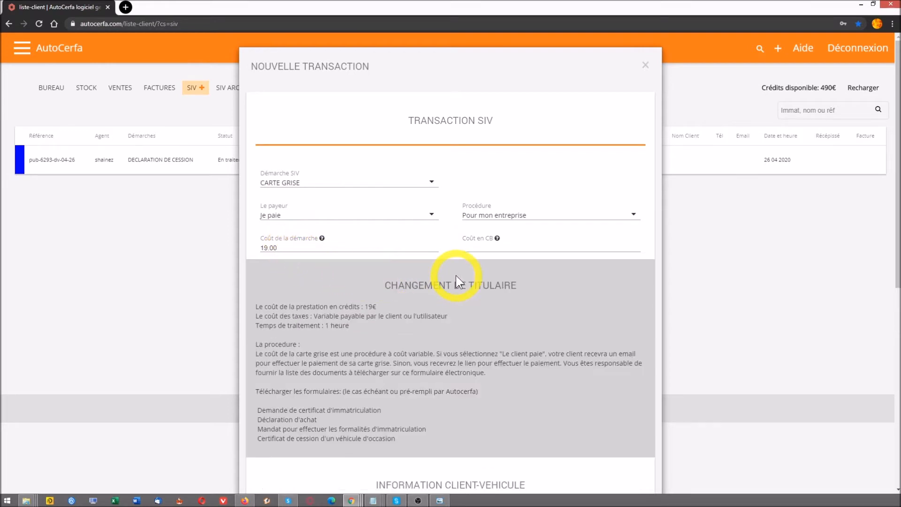
Briefly pick DECLARATION D'ACHAT, then set the SIV procedure back to CARTE GRISE
{"action": "left_click", "coordinate": [302, 184]}
{"action": "left_click", "coordinate": [309, 194]}
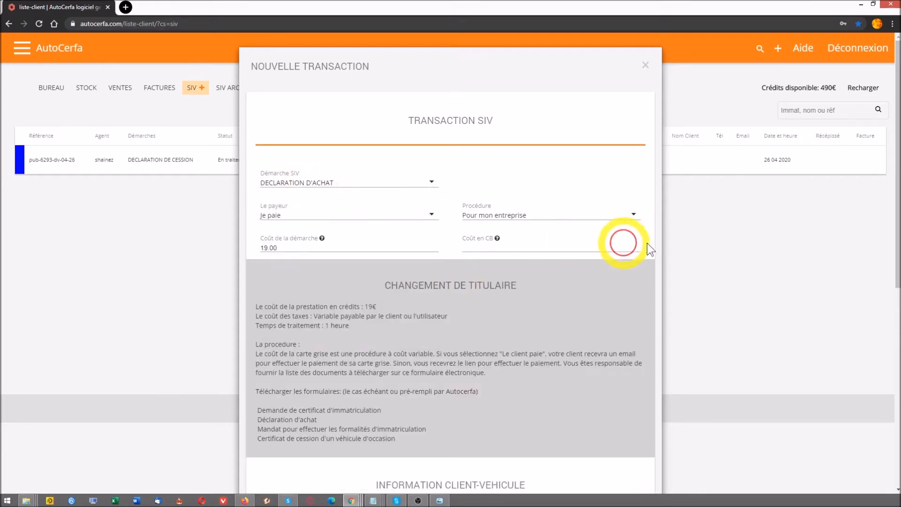
{"action": "scroll", "coordinate": [619, 249], "scroll_direction": "down", "scroll_amount": 5}
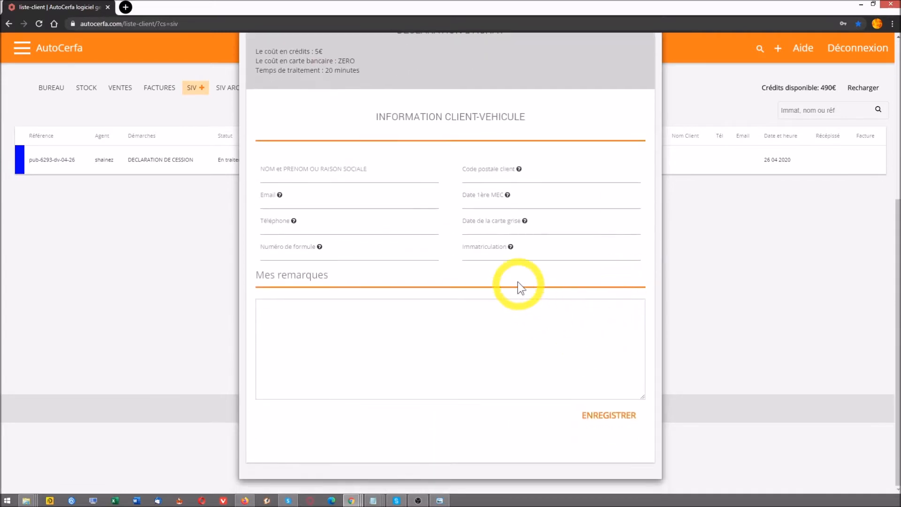
{"action": "left_click", "coordinate": [506, 253]}
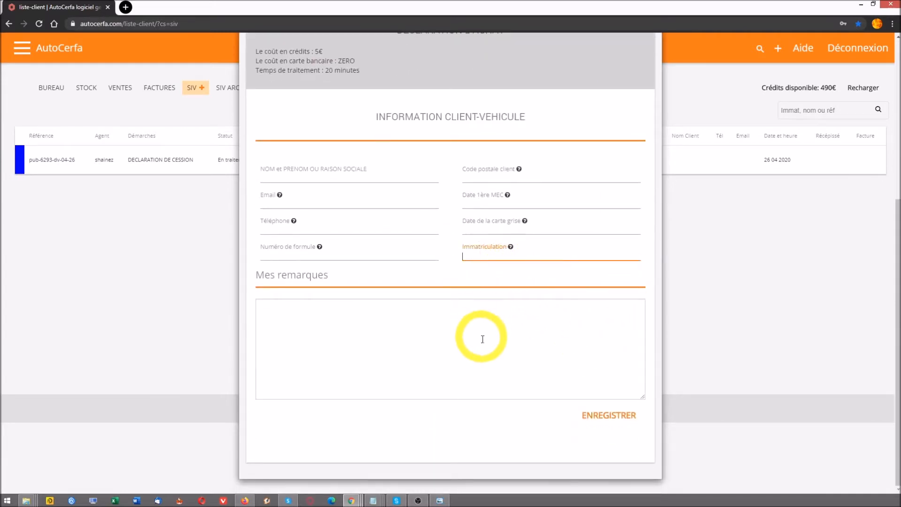
{"action": "scroll", "coordinate": [455, 325], "scroll_direction": "up", "scroll_amount": 5}
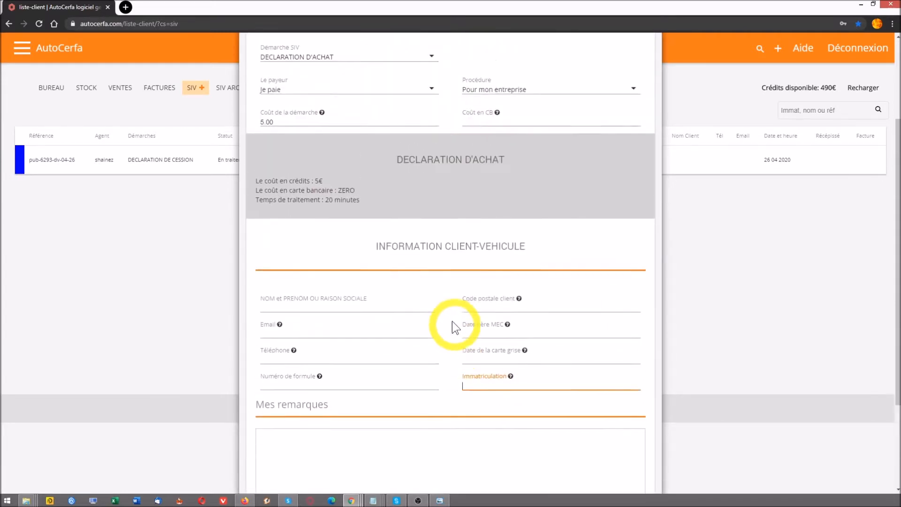
{"action": "left_click", "coordinate": [342, 184]}
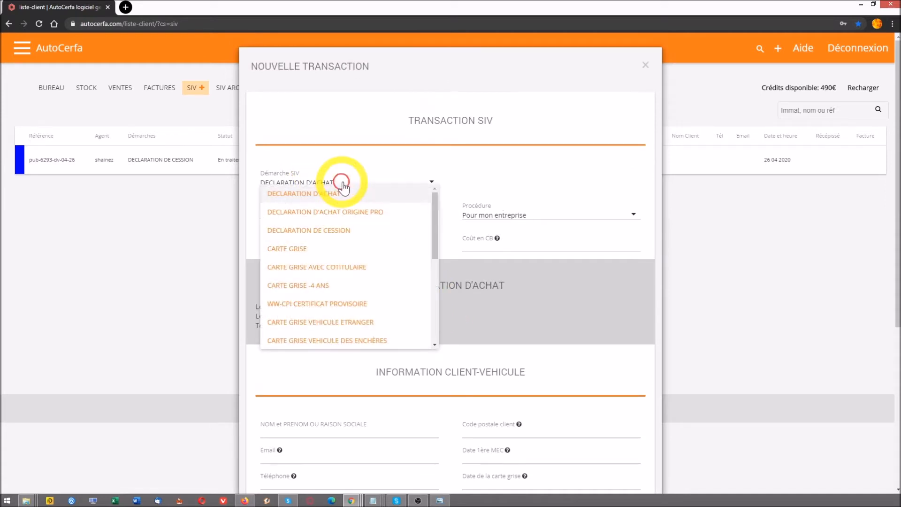
{"action": "left_click", "coordinate": [297, 248]}
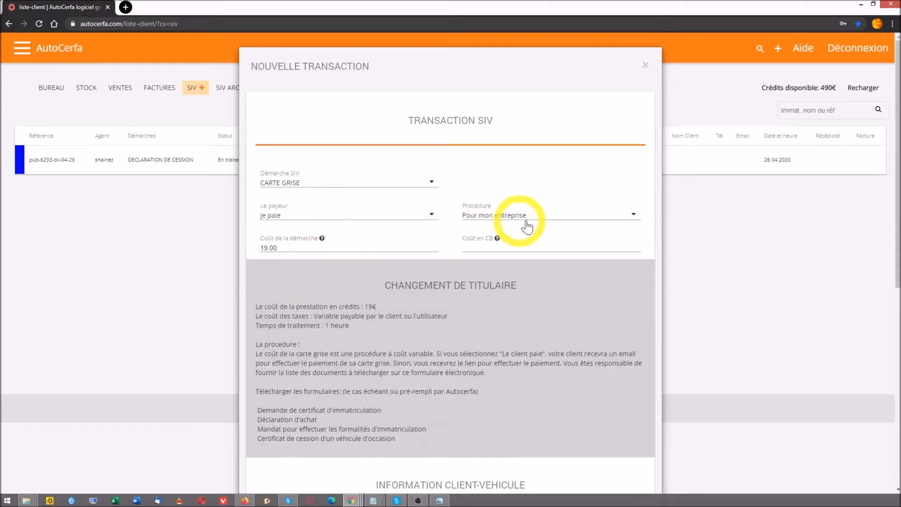
Set the procedure to 'Pour un particulier' and the payer to 'Mon client paie'
{"action": "left_click", "coordinate": [603, 215]}
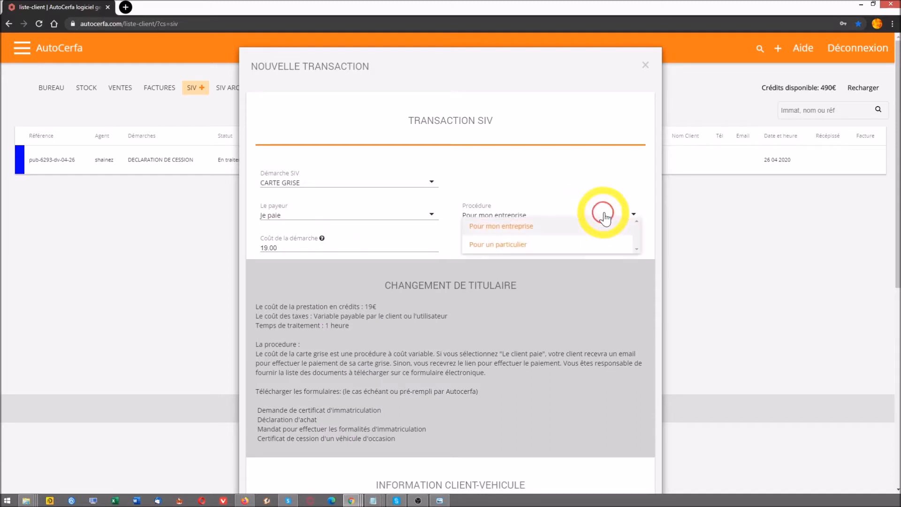
{"action": "left_click", "coordinate": [529, 246]}
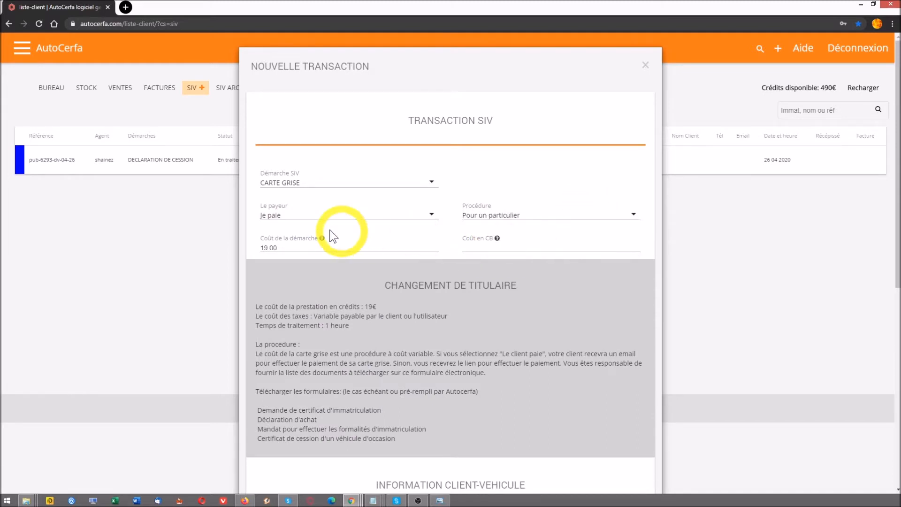
{"action": "left_click", "coordinate": [284, 217]}
{"action": "left_click", "coordinate": [291, 244]}
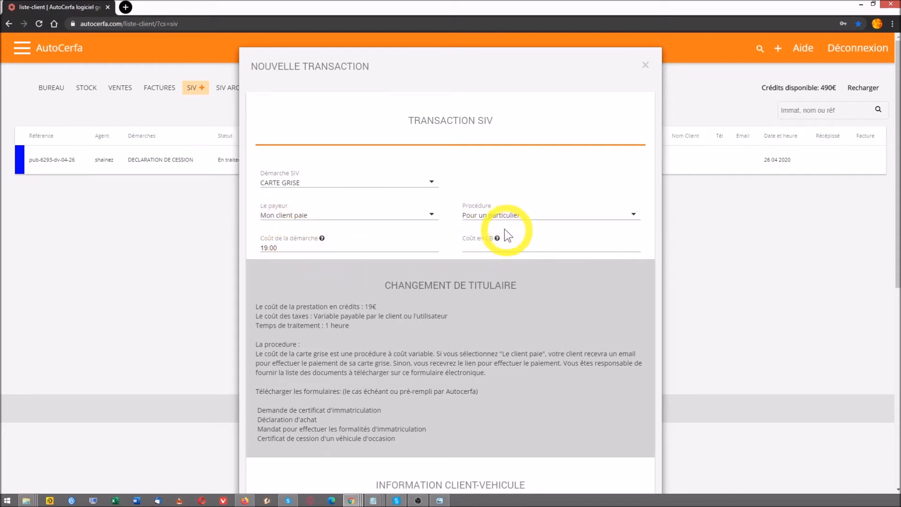
{"action": "scroll", "coordinate": [535, 282], "scroll_direction": "down", "scroll_amount": 6}
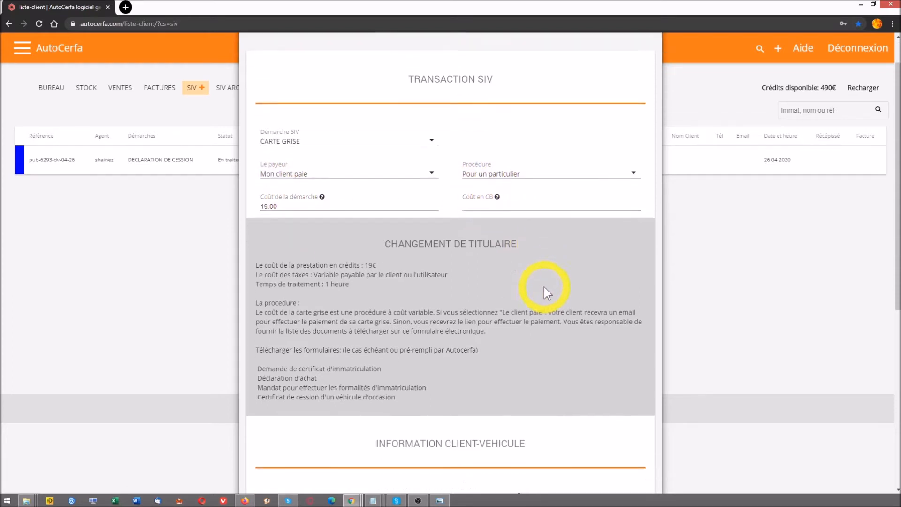
{"action": "left_click", "coordinate": [339, 262]}
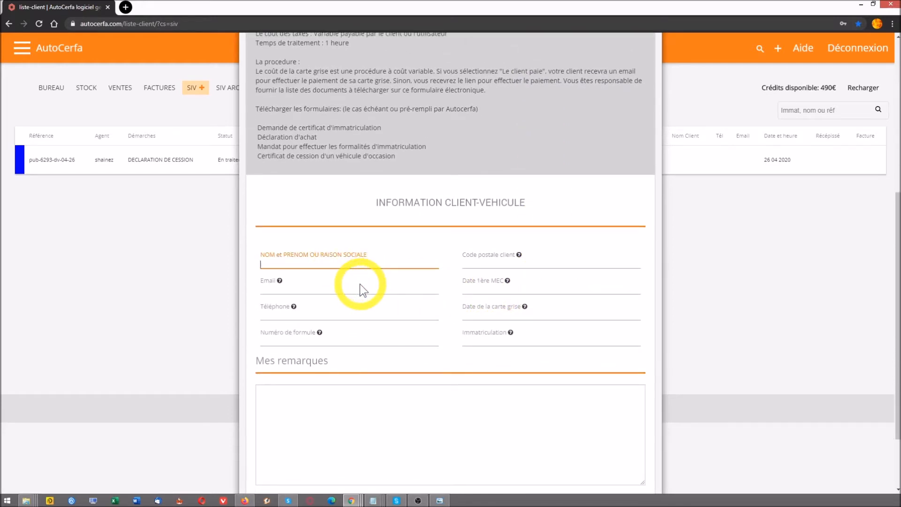
Enter the client's name, e-mail address and telephone number in the client-vehicle section
{"action": "type", "text": "MME EXEMPLE"}
{"action": "left_click", "coordinate": [319, 288]}
{"action": "type", "text": "exemple@autocerfa.com"}
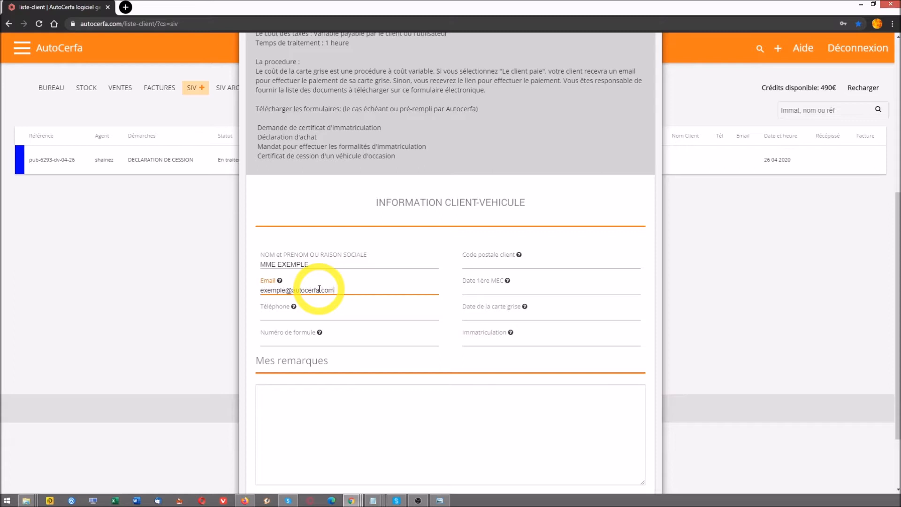
{"action": "left_click_drag", "start_coordinate": [347, 290], "coordinate": [261, 291]}
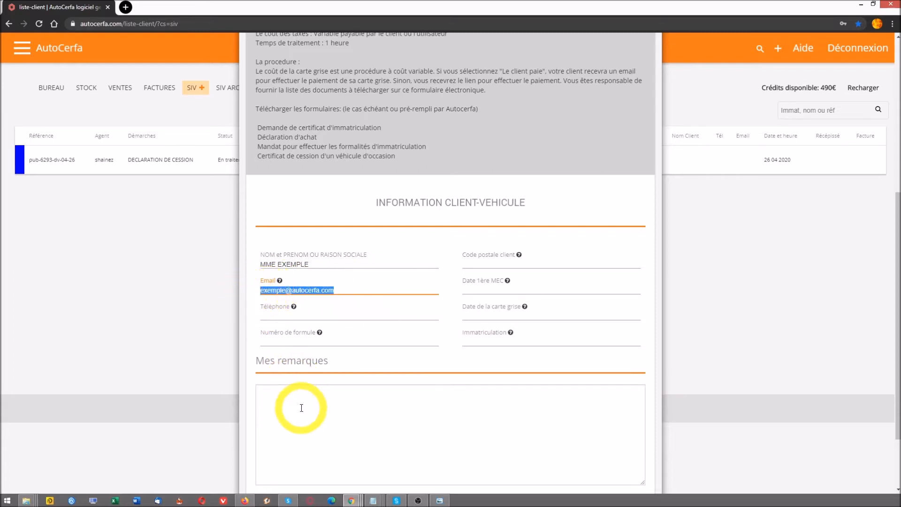
{"action": "scroll", "coordinate": [373, 366], "scroll_direction": "up", "scroll_amount": 4}
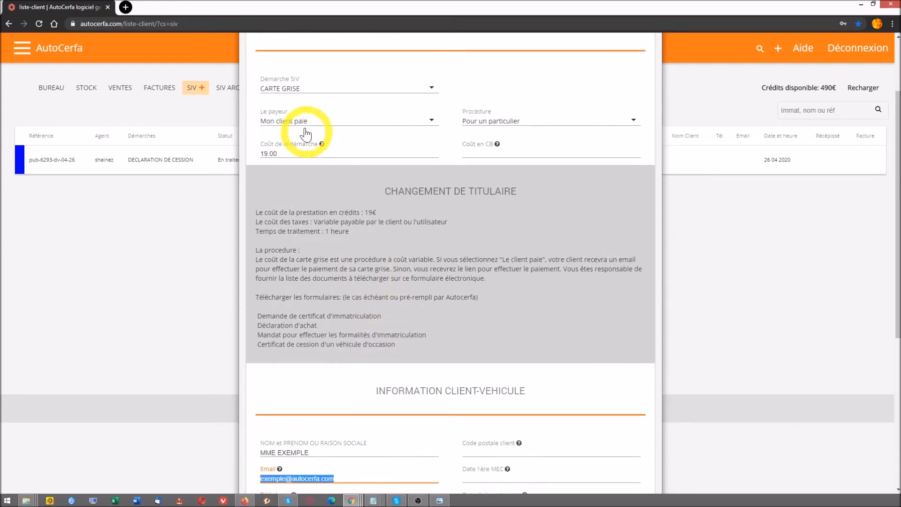
{"action": "scroll", "coordinate": [382, 310], "scroll_direction": "down", "scroll_amount": 3}
{"action": "scroll", "coordinate": [382, 321], "scroll_direction": "down", "scroll_amount": 1}
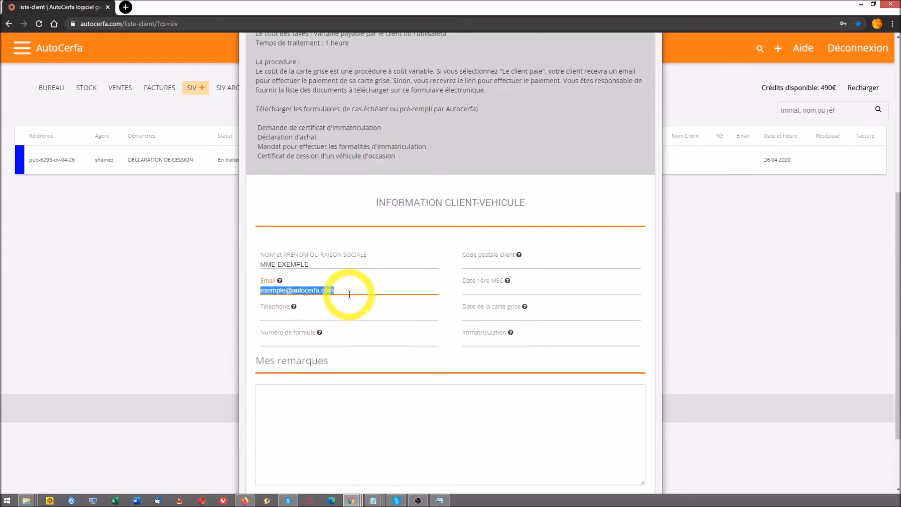
{"action": "left_click", "coordinate": [281, 317]}
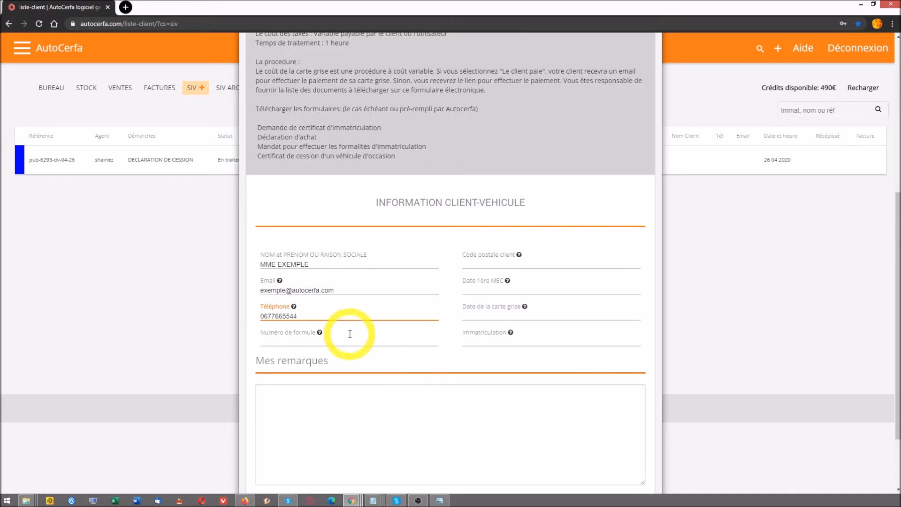
{"action": "left_click_drag", "start_coordinate": [373, 315], "coordinate": [241, 317]}
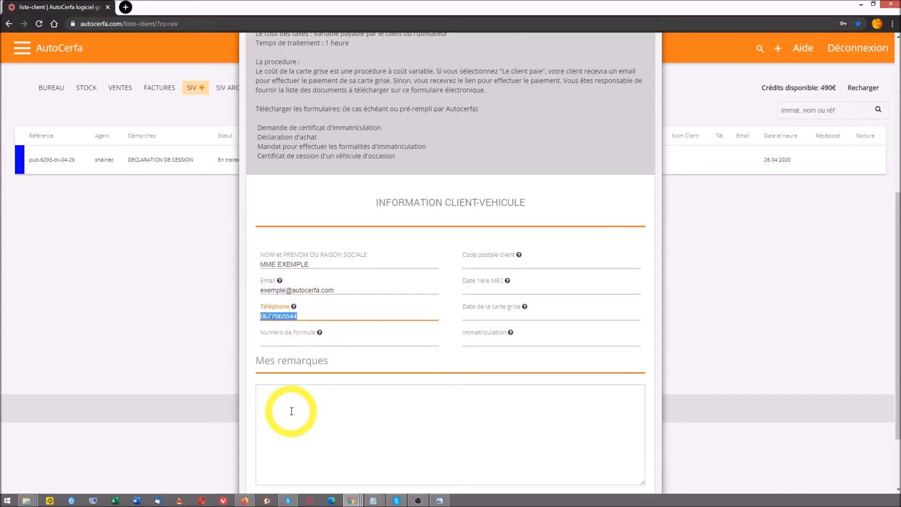
Fill in the client's postal code and enter AA-123-BB as the vehicle registration
{"action": "left_click", "coordinate": [311, 338]}
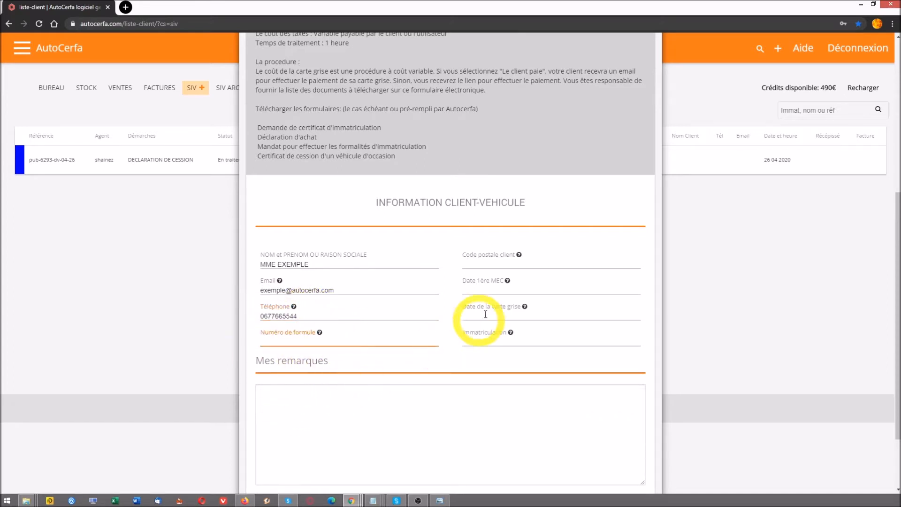
{"action": "left_click", "coordinate": [495, 264]}
{"action": "type", "text": "xxxxx"}
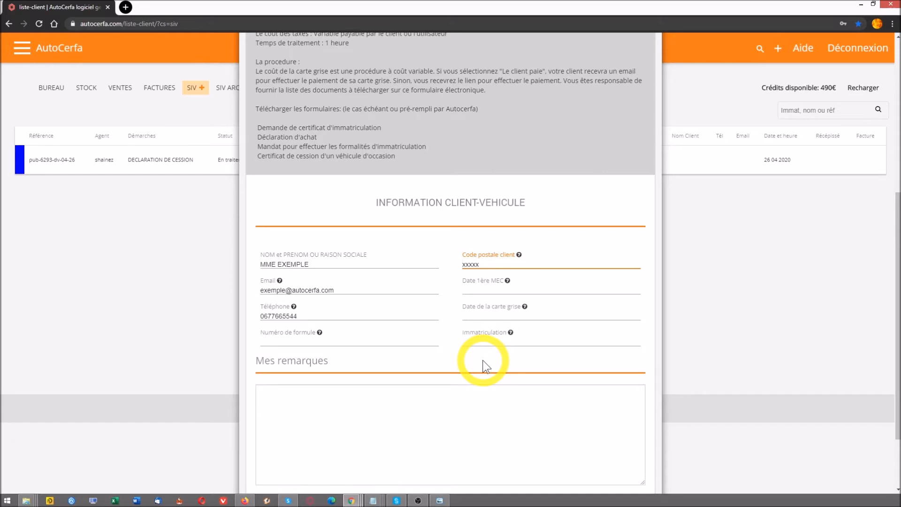
{"action": "scroll", "coordinate": [483, 359], "scroll_direction": "up", "scroll_amount": 4}
{"action": "scroll", "coordinate": [483, 363], "scroll_direction": "down", "scroll_amount": 3}
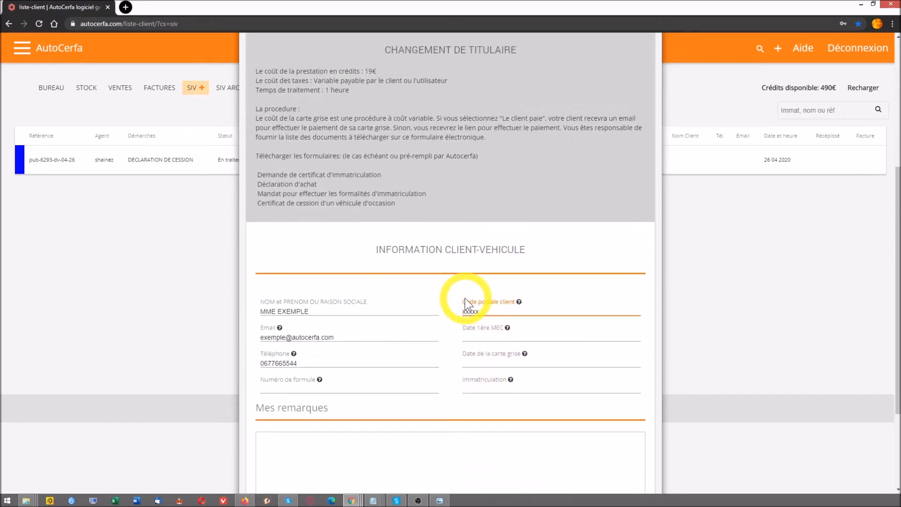
{"action": "left_click_drag", "start_coordinate": [465, 301], "coordinate": [484, 353]}
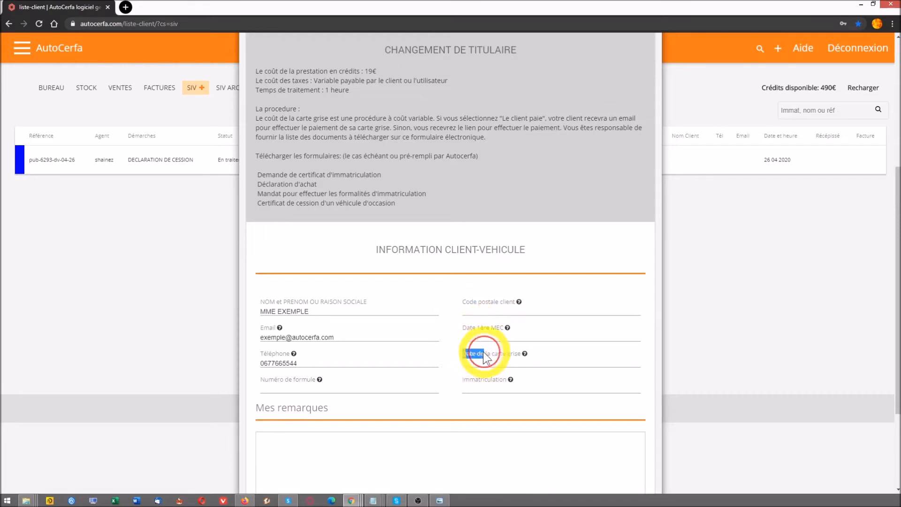
{"action": "scroll", "coordinate": [521, 357], "scroll_direction": "up", "scroll_amount": 5}
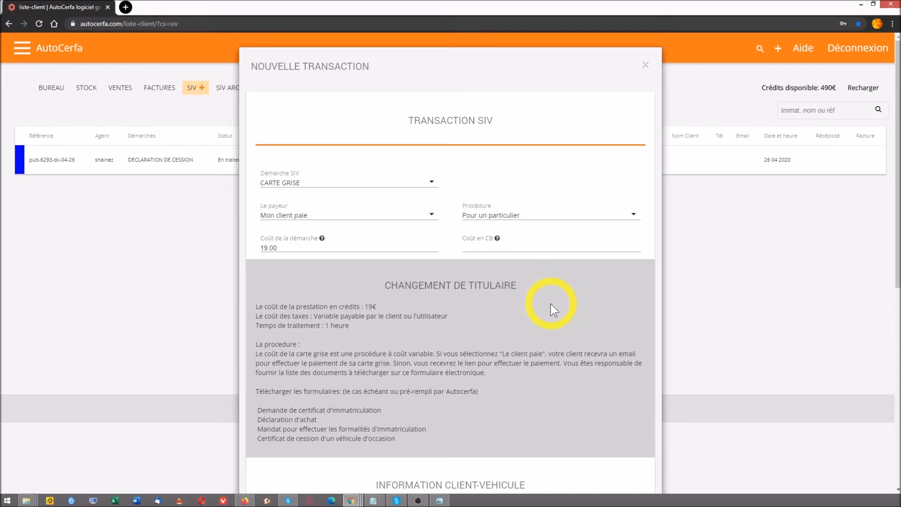
{"action": "scroll", "coordinate": [549, 311], "scroll_direction": "down", "scroll_amount": 5}
{"action": "left_click", "coordinate": [485, 389]}
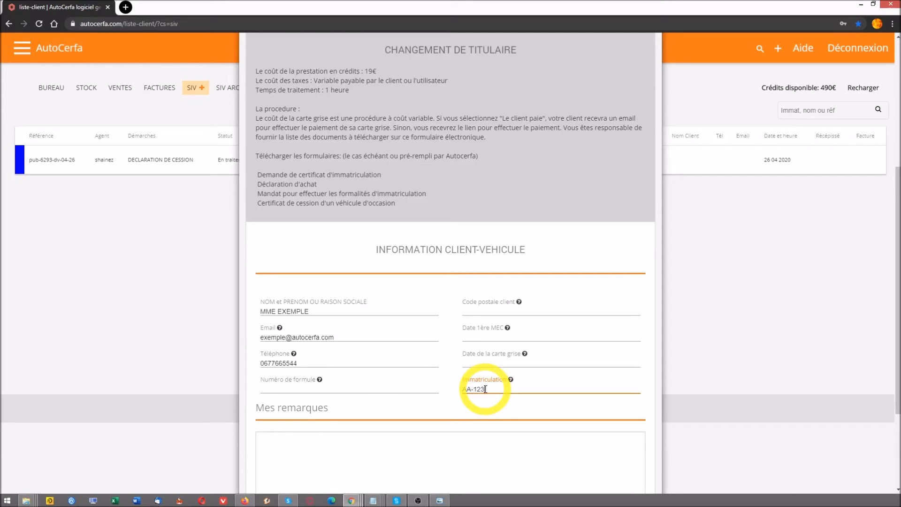
{"action": "left_click", "coordinate": [447, 456]}
{"action": "scroll", "coordinate": [449, 456], "scroll_direction": "down", "scroll_amount": 3}
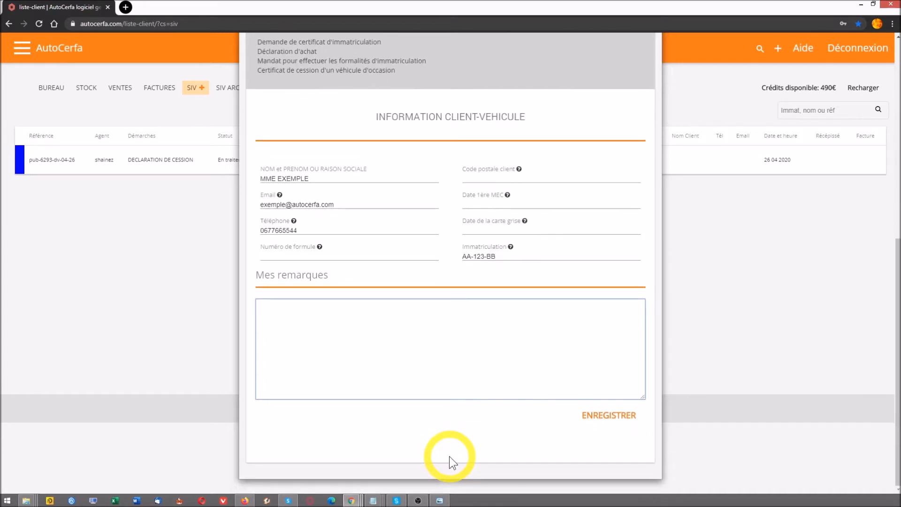
Write the remark 'Bonjour' and save the CARTE GRISE transaction
{"action": "type", "text": "Bonjour"}
{"action": "double_click", "coordinate": [263, 308]}
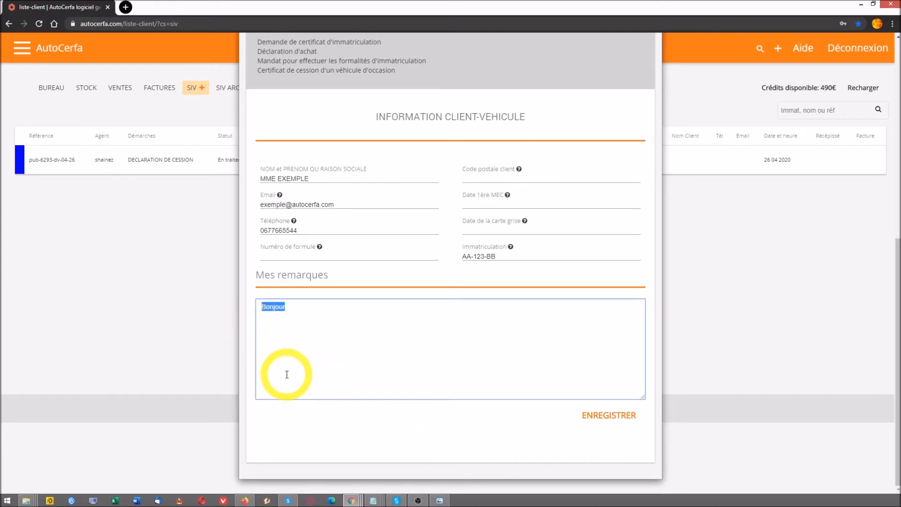
{"action": "left_click", "coordinate": [303, 307]}
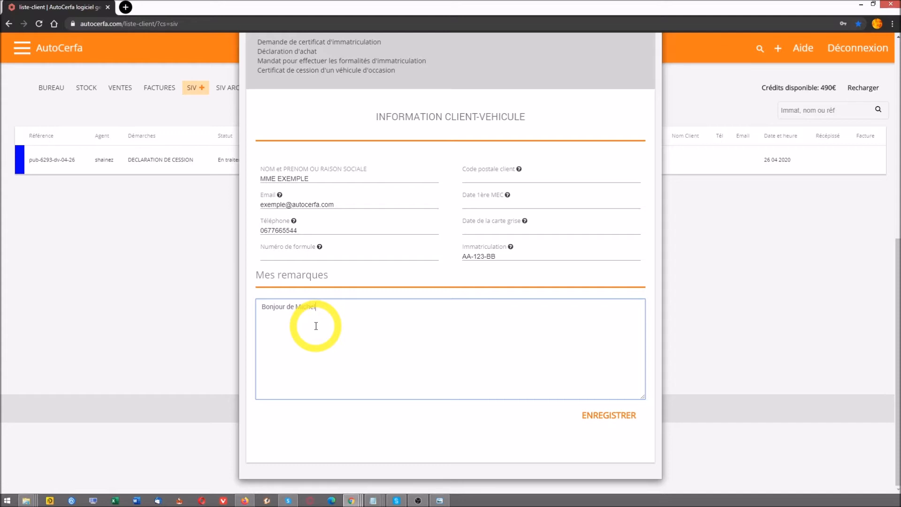
{"action": "left_click", "coordinate": [600, 417]}
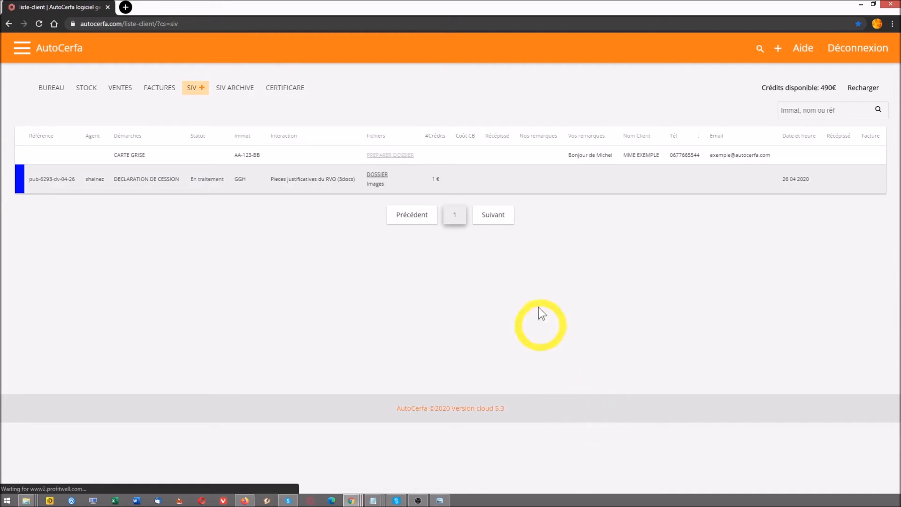
Open PREPARER DOSSIER on the new CARTE GRISE row to see its nine required documents
{"action": "left_click_drag", "start_coordinate": [92, 161], "coordinate": [442, 153]}
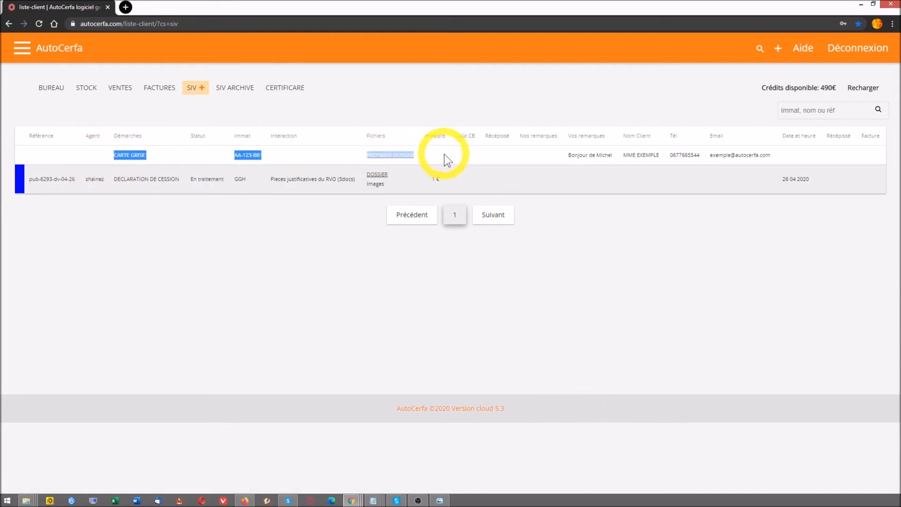
{"action": "left_click", "coordinate": [473, 160]}
{"action": "left_click", "coordinate": [395, 156]}
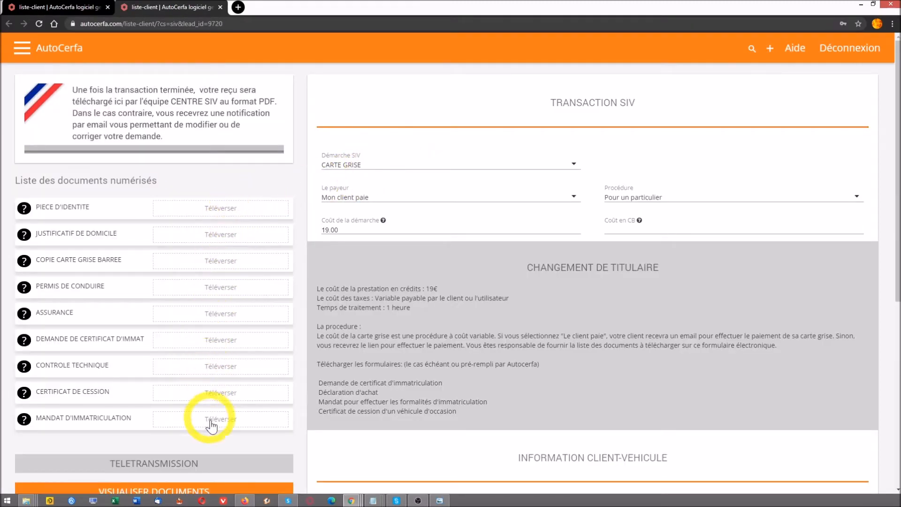
{"action": "scroll", "coordinate": [211, 422], "scroll_direction": "down", "scroll_amount": 3}
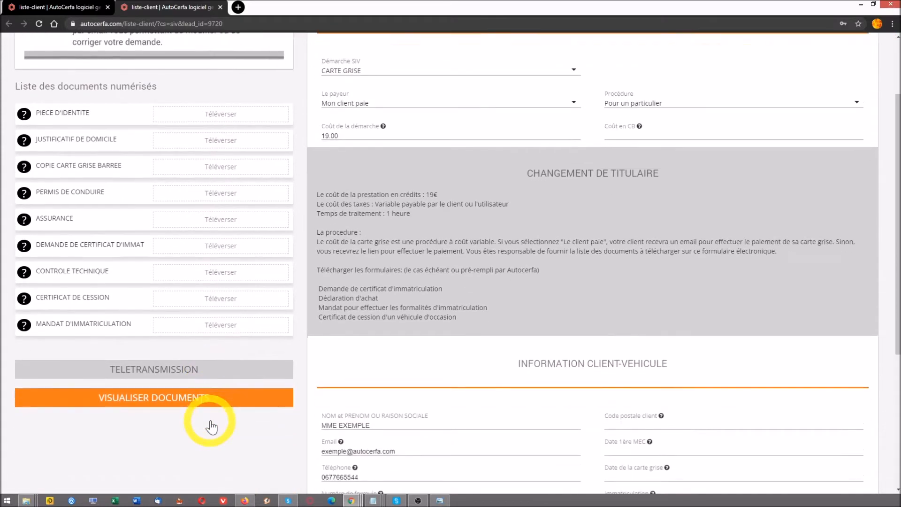
{"action": "scroll", "coordinate": [211, 424], "scroll_direction": "up", "scroll_amount": 3}
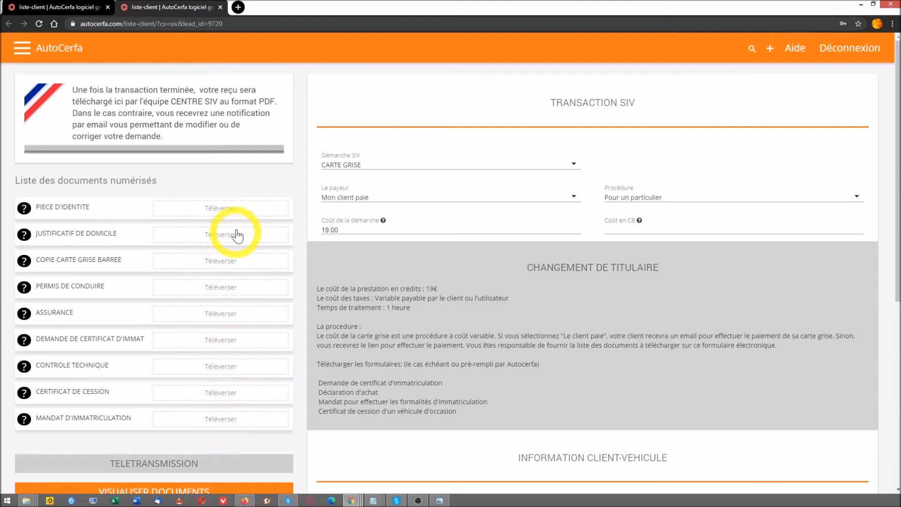
Upload CARTE D'IDENTITE.jpg as the identity document and JUSTIFICATIF DE DOMICILE.jpg as proof of address
{"action": "left_click", "coordinate": [231, 212]}
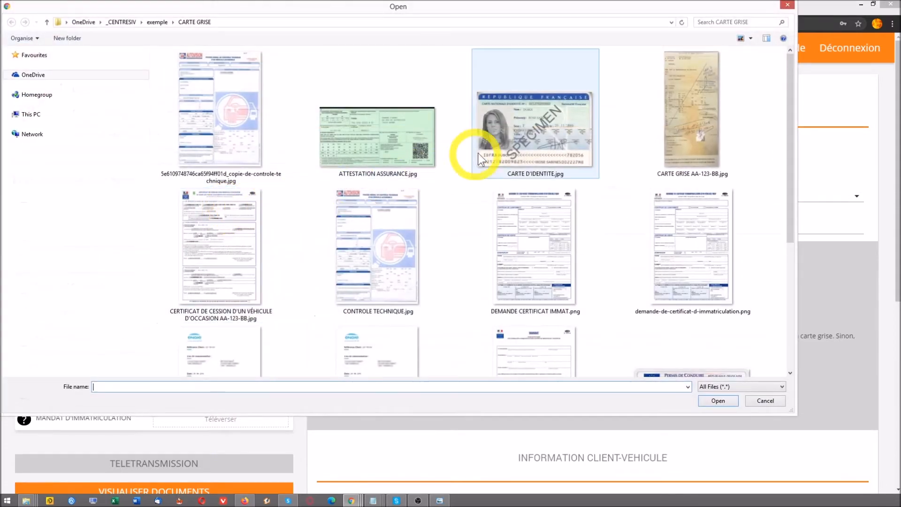
{"action": "double_click", "coordinate": [522, 142]}
{"action": "left_click", "coordinate": [191, 242]}
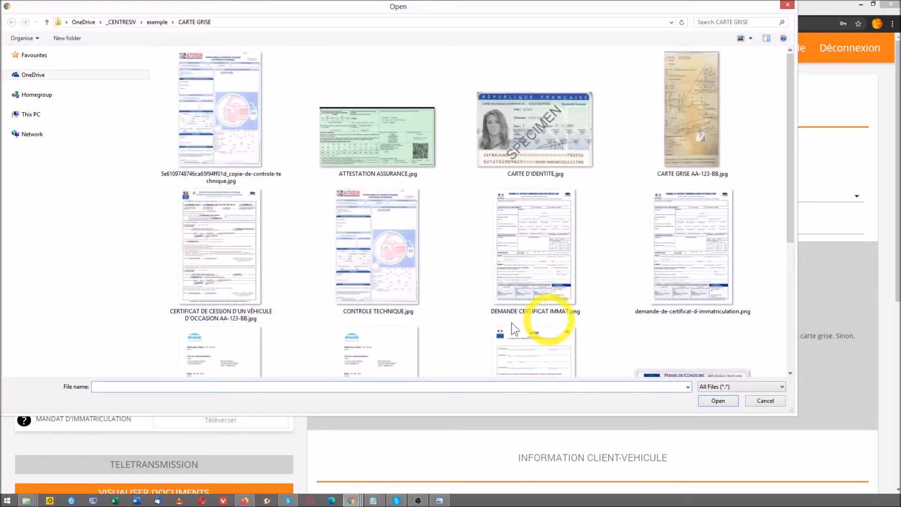
{"action": "scroll", "coordinate": [469, 328], "scroll_direction": "down", "scroll_amount": 3}
{"action": "left_click", "coordinate": [352, 342]}
{"action": "scroll", "coordinate": [519, 352], "scroll_direction": "down", "scroll_amount": 1}
{"action": "left_click", "coordinate": [385, 232]}
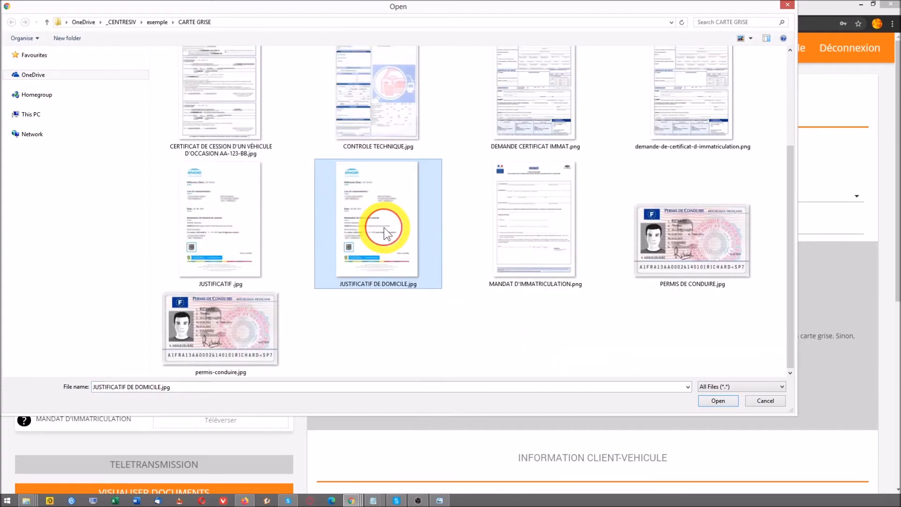
{"action": "double_click", "coordinate": [385, 232]}
Upload CARTE GRISE AA-123-BB.jpg as the crossed-out old carte grise, plus the driving licence image
{"action": "left_click", "coordinate": [193, 261]}
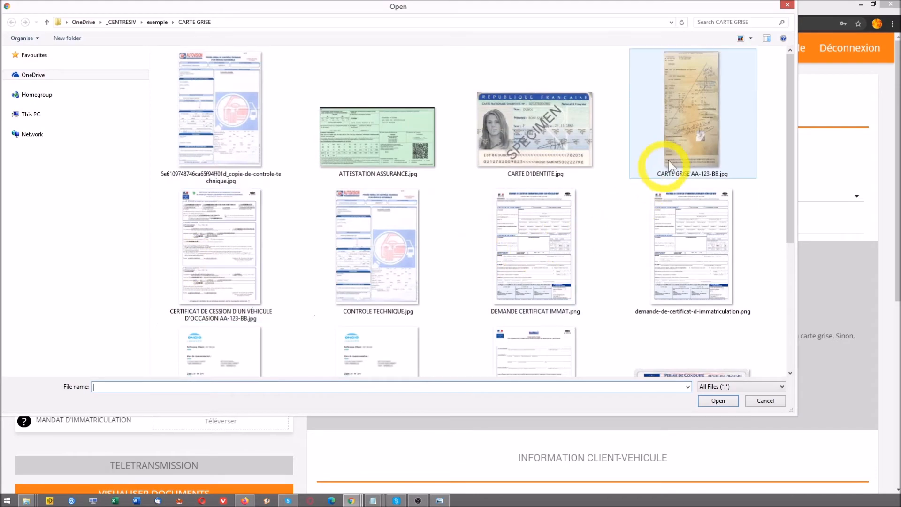
{"action": "double_click", "coordinate": [706, 115]}
{"action": "left_click", "coordinate": [189, 287]}
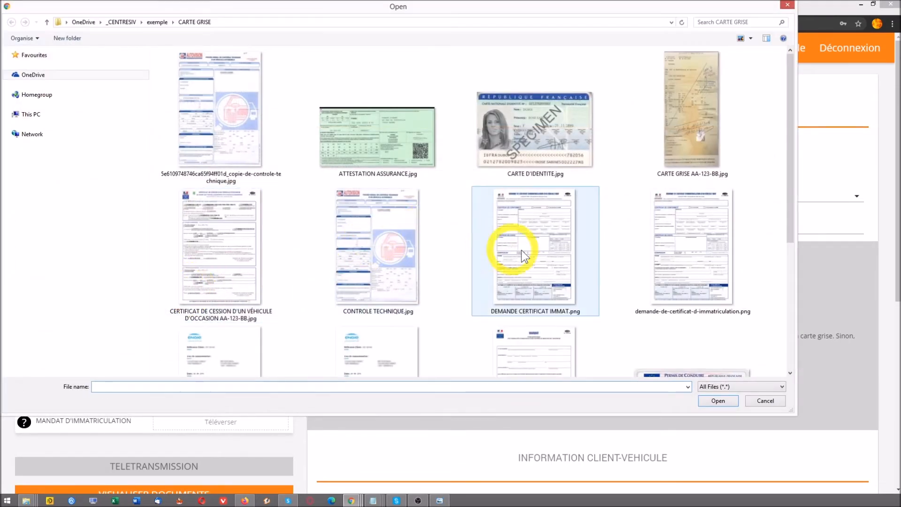
{"action": "left_click", "coordinate": [505, 253]}
{"action": "scroll", "coordinate": [533, 261], "scroll_direction": "down", "scroll_amount": 2}
{"action": "double_click", "coordinate": [706, 321]}
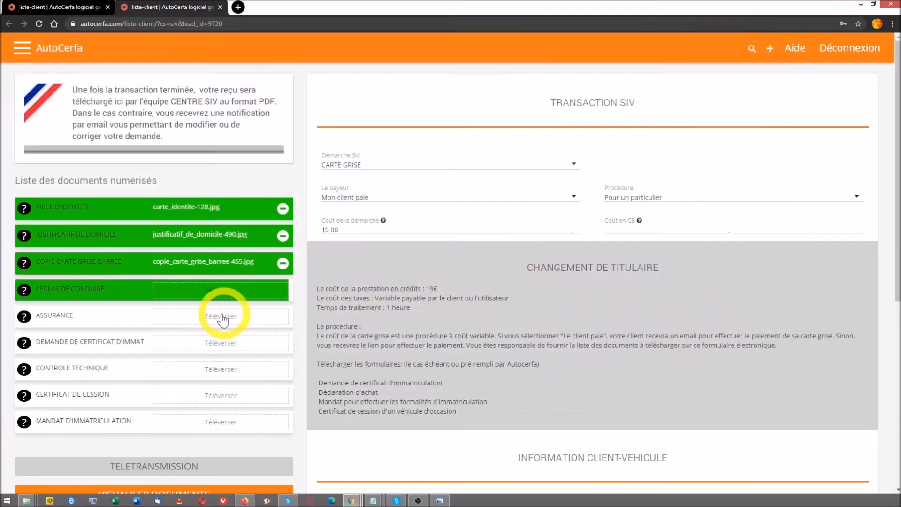
Upload ATTESTATION ASSURANCE.jpg as insurance and DEMANDE CERTIFICAT IMMAT.png as the registration request
{"action": "left_click", "coordinate": [222, 321]}
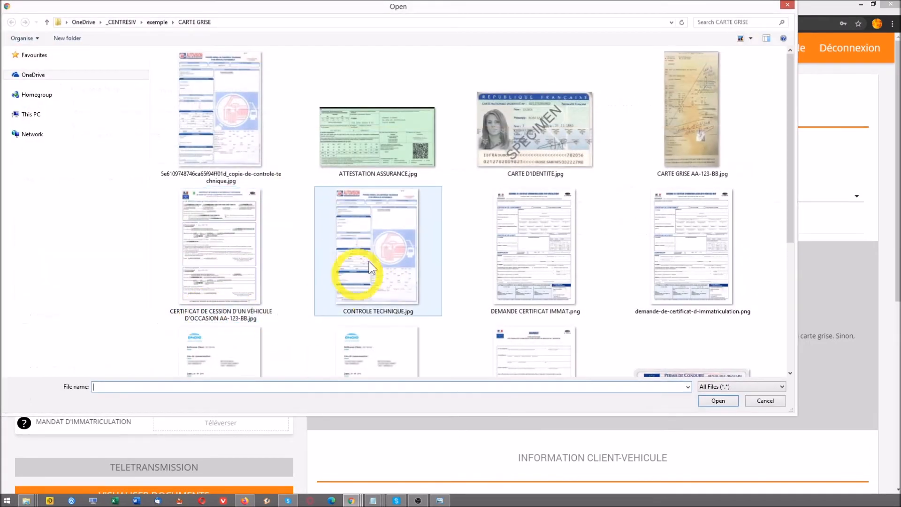
{"action": "left_click", "coordinate": [390, 142]}
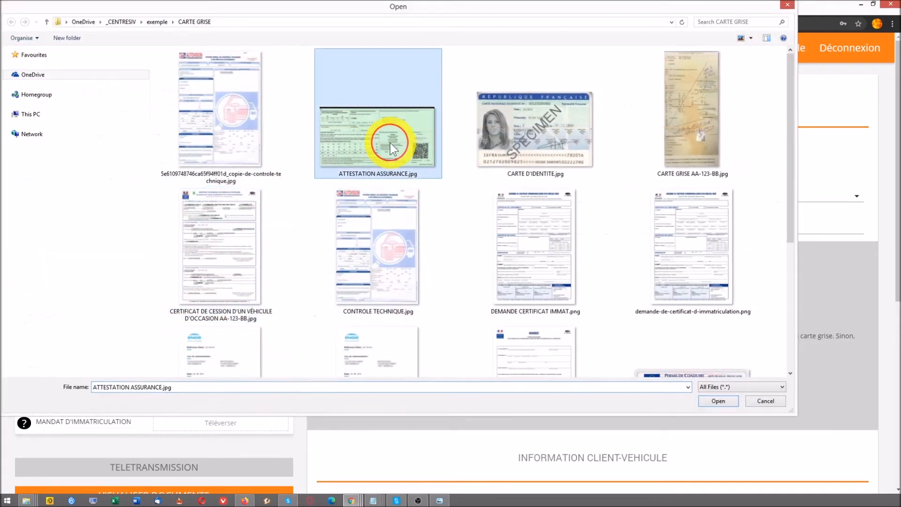
{"action": "double_click", "coordinate": [390, 142]}
{"action": "left_click", "coordinate": [211, 342]}
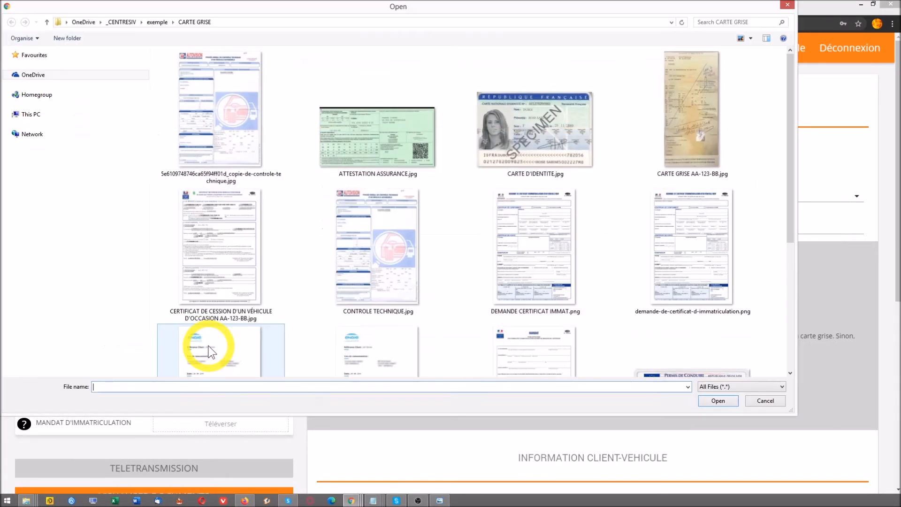
{"action": "left_click", "coordinate": [539, 272]}
{"action": "double_click", "coordinate": [539, 271]}
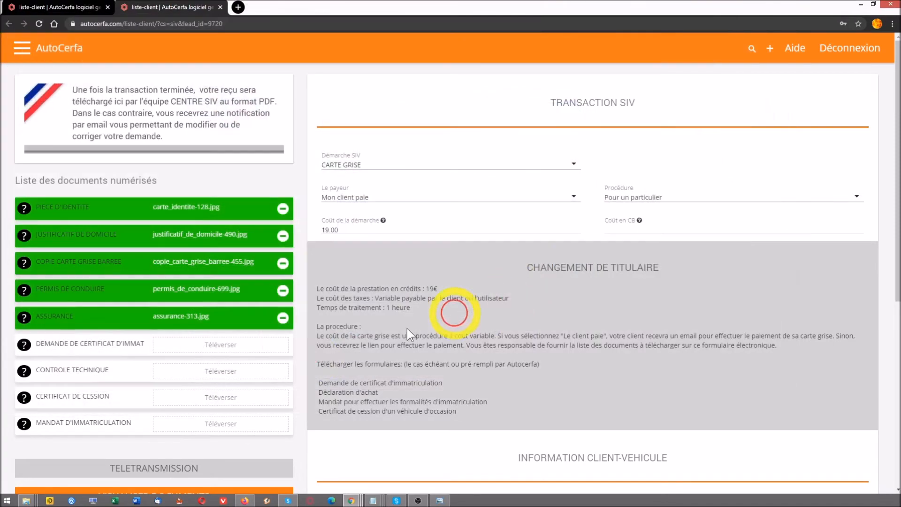
Upload CONTROLE TECHNIQUE.jpg, the certificate of sale and MANDAT D'IMMATRICULATION.png so all nine documents are green
{"action": "left_click", "coordinate": [181, 373]}
{"action": "left_click", "coordinate": [344, 259]}
{"action": "double_click", "coordinate": [344, 258]}
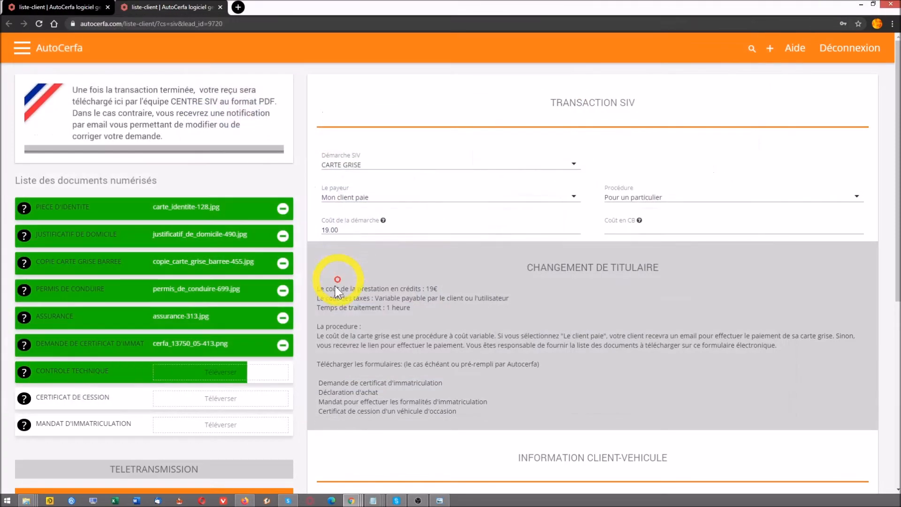
{"action": "left_click", "coordinate": [186, 403]}
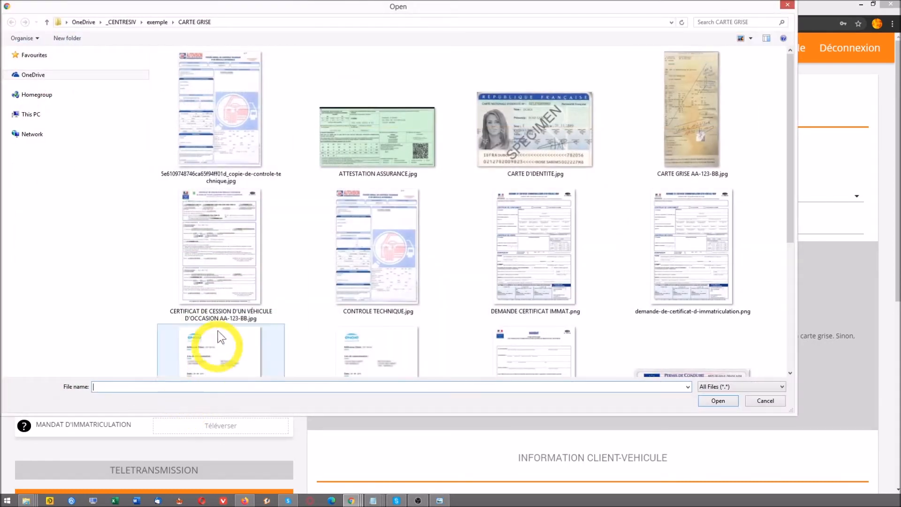
{"action": "double_click", "coordinate": [228, 254]}
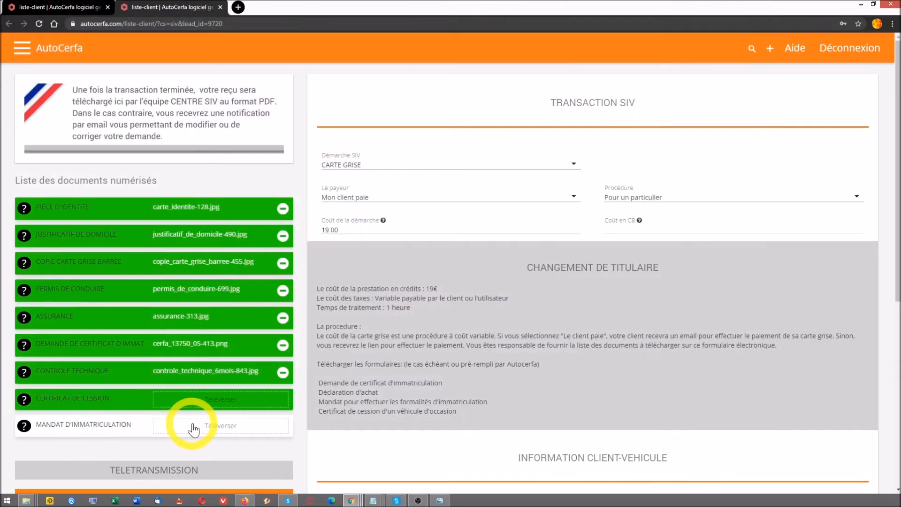
{"action": "left_click", "coordinate": [192, 423]}
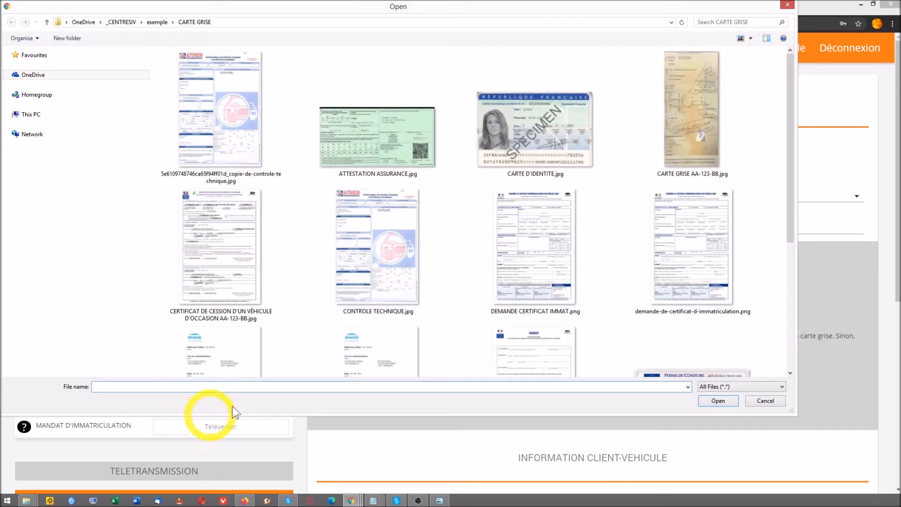
{"action": "left_click", "coordinate": [530, 284]}
{"action": "left_click", "coordinate": [584, 342]}
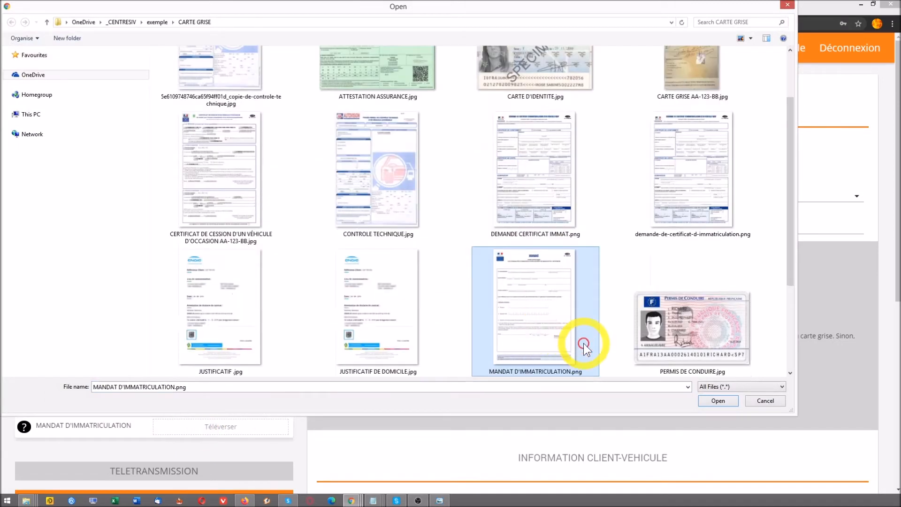
{"action": "double_click", "coordinate": [545, 326]}
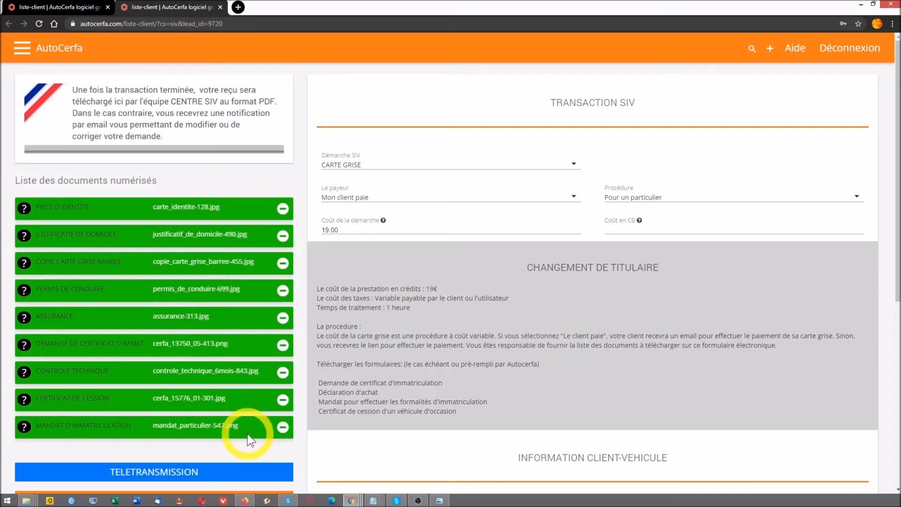
{"action": "scroll", "coordinate": [247, 429], "scroll_direction": "down", "scroll_amount": 2}
{"action": "left_click", "coordinate": [208, 379]}
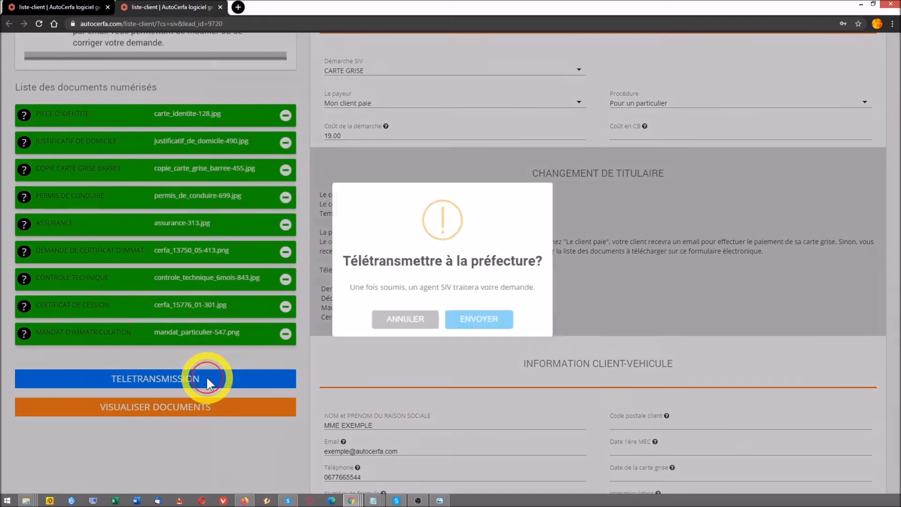
{"action": "left_click", "coordinate": [477, 322]}
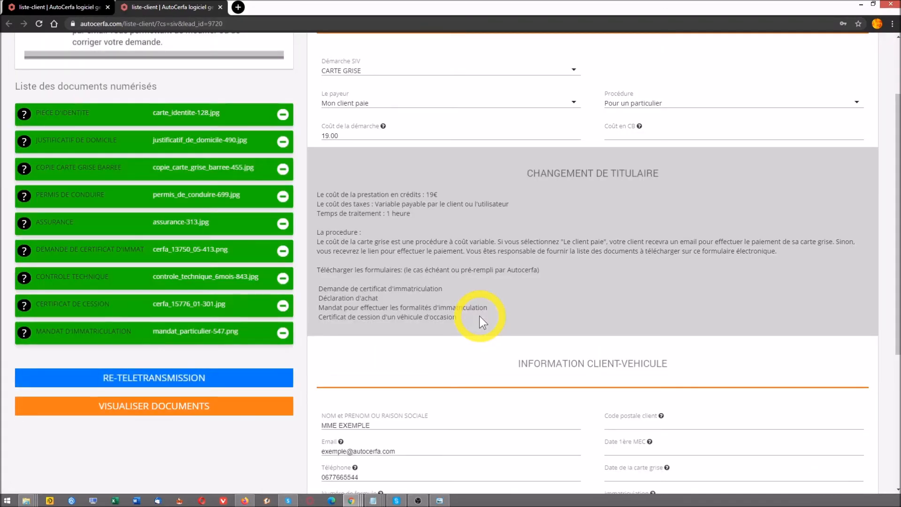
{"action": "scroll", "coordinate": [480, 316], "scroll_direction": "up", "scroll_amount": 2}
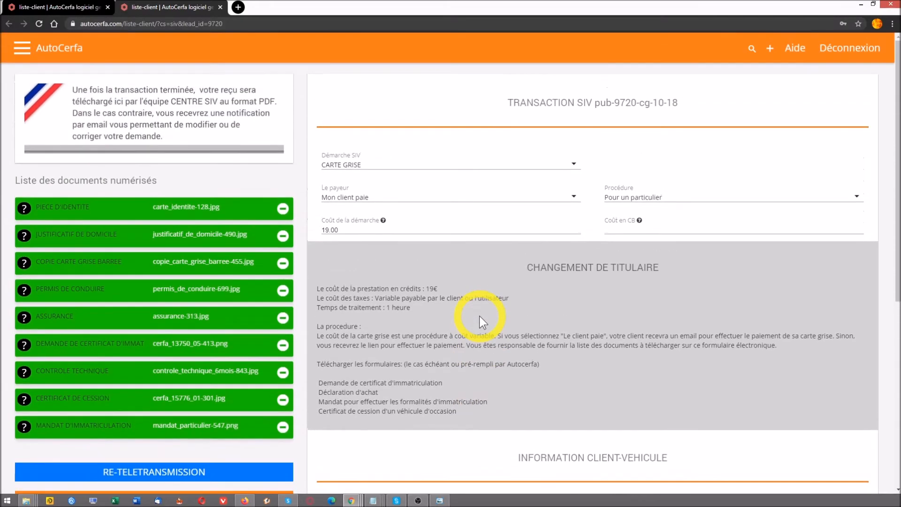
{"action": "left_click_drag", "start_coordinate": [441, 287], "coordinate": [426, 289]}
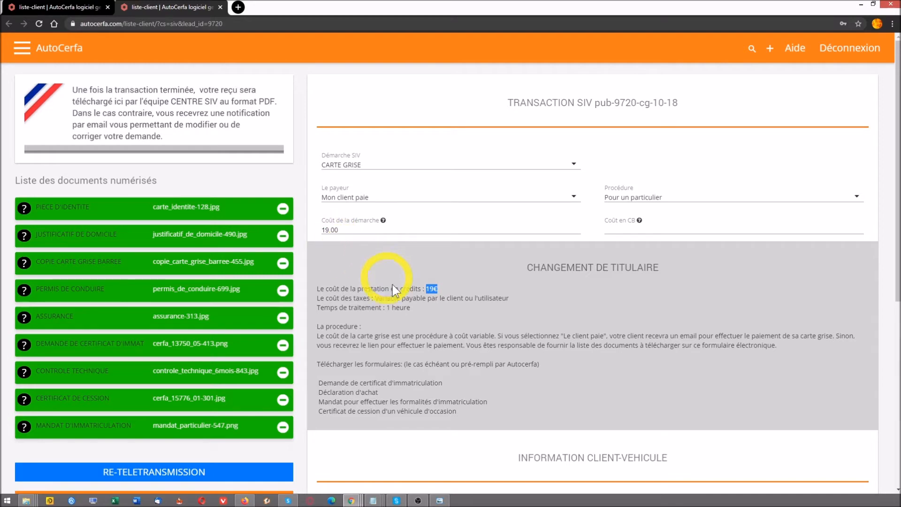
Scroll down to Mes remarques and select the whole text of your own remark
{"action": "left_click", "coordinate": [604, 419]}
{"action": "scroll", "coordinate": [604, 418], "scroll_direction": "down", "scroll_amount": 5}
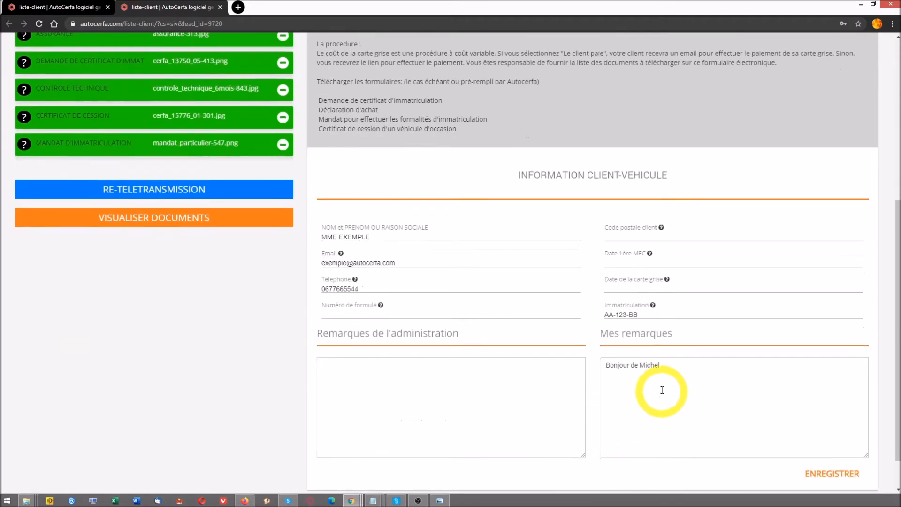
{"action": "left_click_drag", "start_coordinate": [672, 368], "coordinate": [603, 364]}
{"action": "left_click", "coordinate": [674, 364]}
{"action": "left_click", "coordinate": [715, 406]}
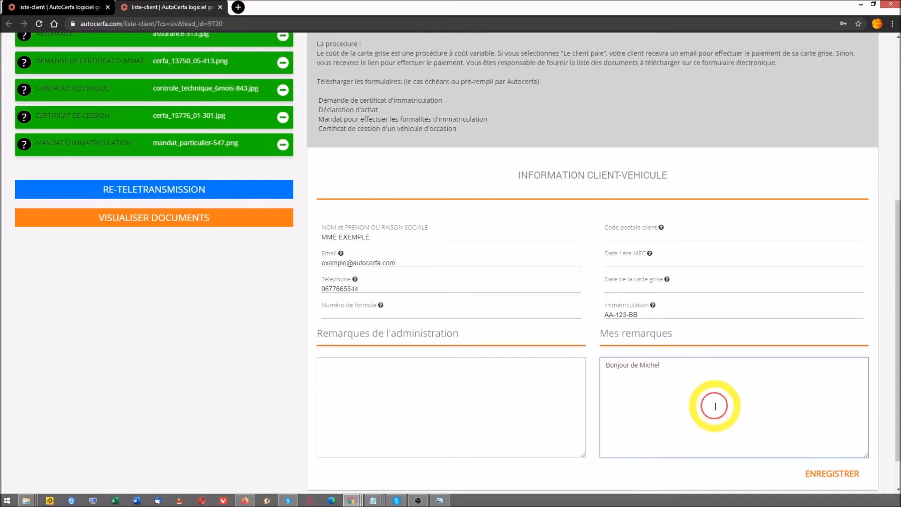
{"action": "left_click_drag", "start_coordinate": [666, 369], "coordinate": [605, 364]}
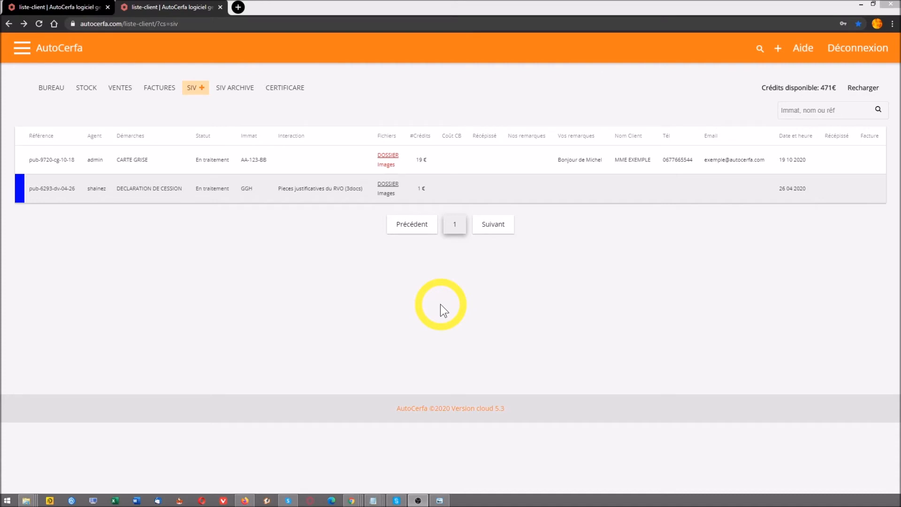
{"action": "left_click", "coordinate": [385, 158]}
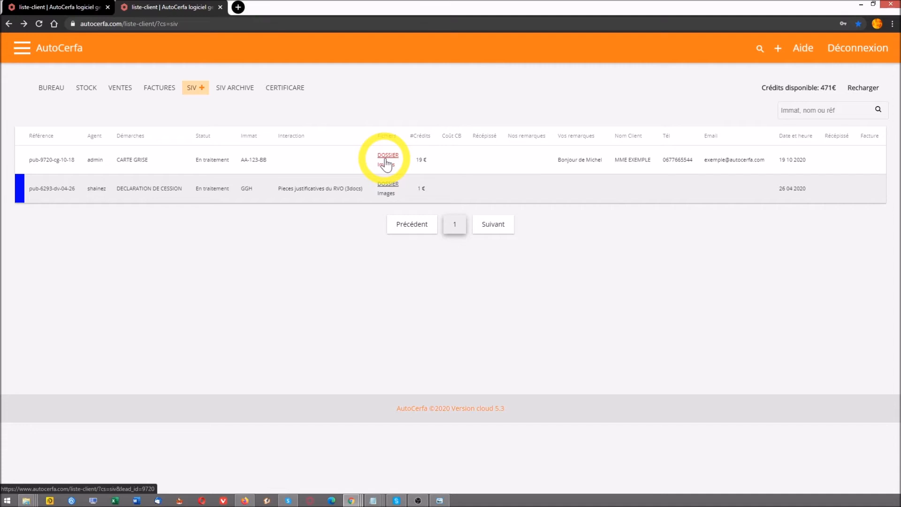
{"action": "left_click", "coordinate": [386, 160]}
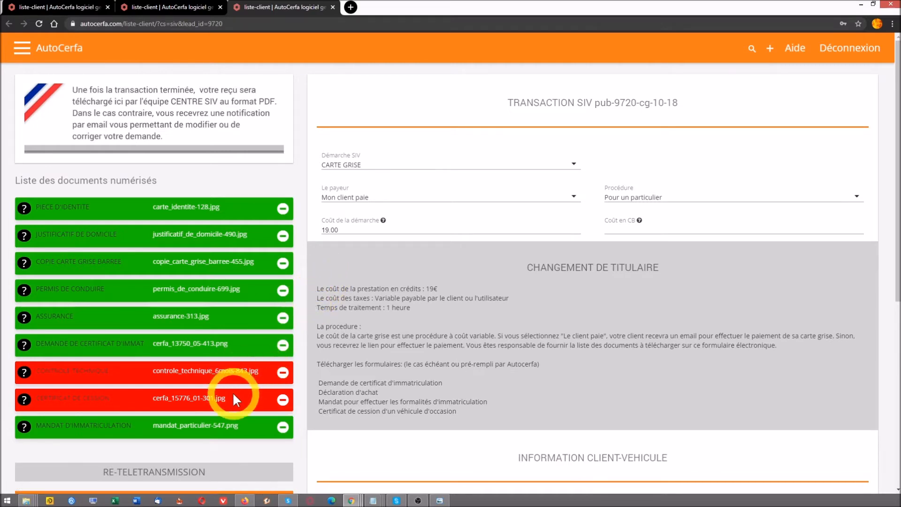
{"action": "scroll", "coordinate": [233, 393], "scroll_direction": "down", "scroll_amount": 7}
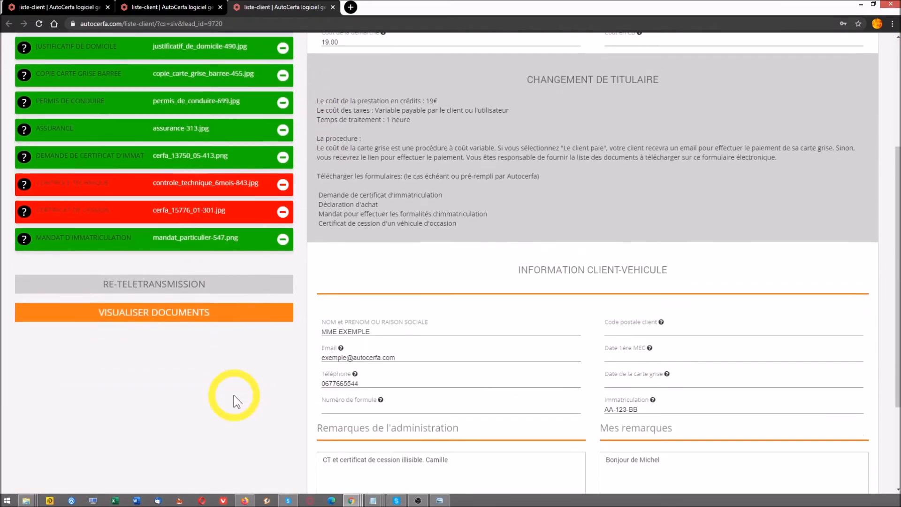
{"action": "left_click_drag", "start_coordinate": [322, 321], "coordinate": [492, 383]}
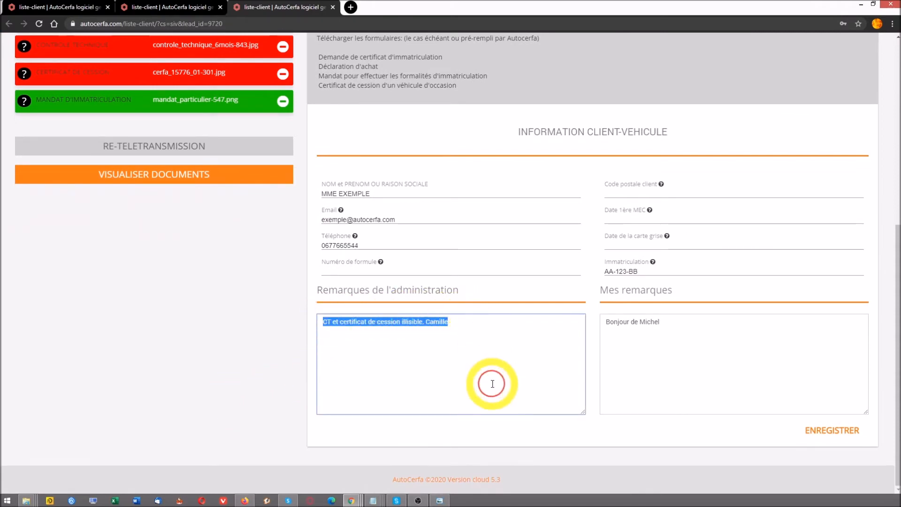
{"action": "left_click", "coordinate": [476, 365]}
{"action": "left_click_drag", "start_coordinate": [466, 324], "coordinate": [426, 322]}
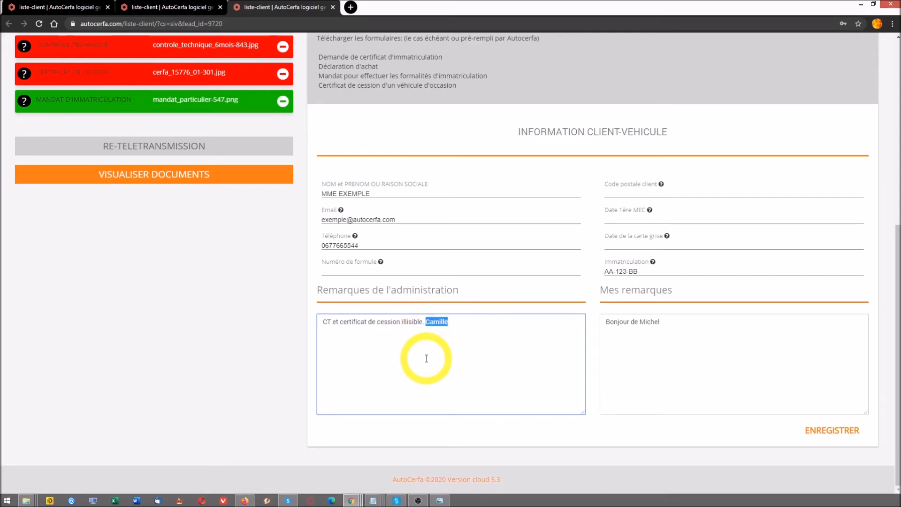
{"action": "scroll", "coordinate": [426, 358], "scroll_direction": "up", "scroll_amount": 4}
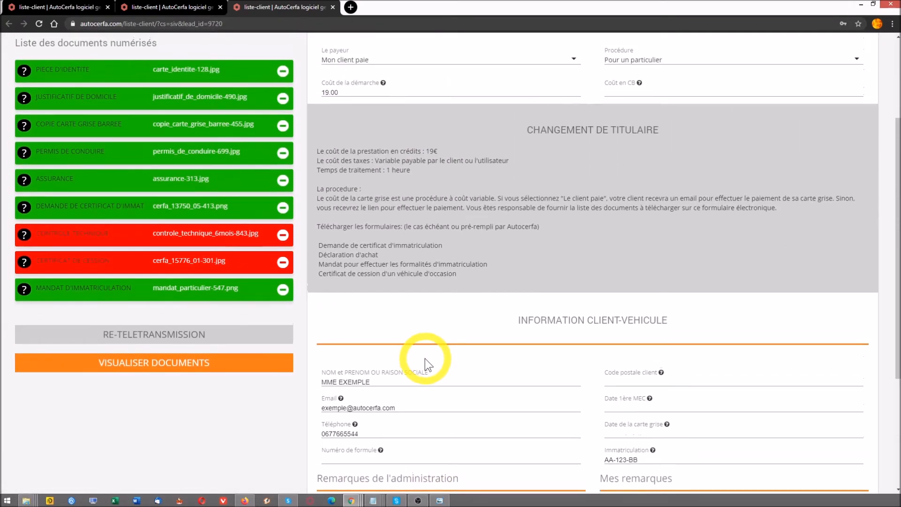
{"action": "scroll", "coordinate": [424, 358], "scroll_direction": "up", "scroll_amount": 2}
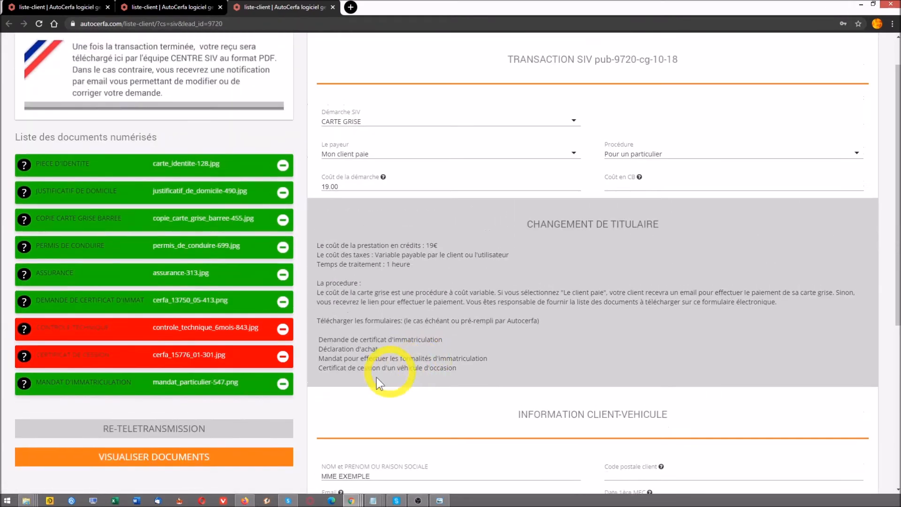
Open VISUALISER DOCUMENTS and scroll through the uploaded scans, from identity card to proof of address
{"action": "left_click", "coordinate": [159, 459]}
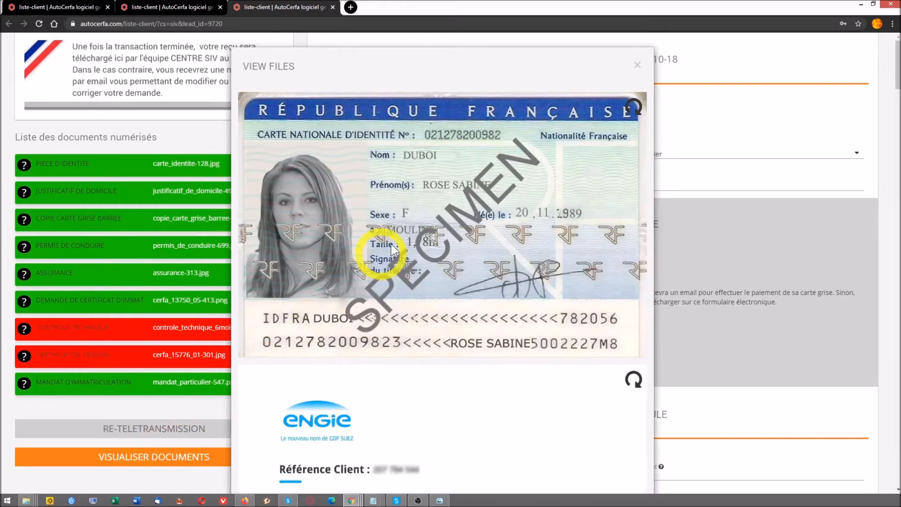
{"action": "scroll", "coordinate": [466, 221], "scroll_direction": "down", "scroll_amount": 12}
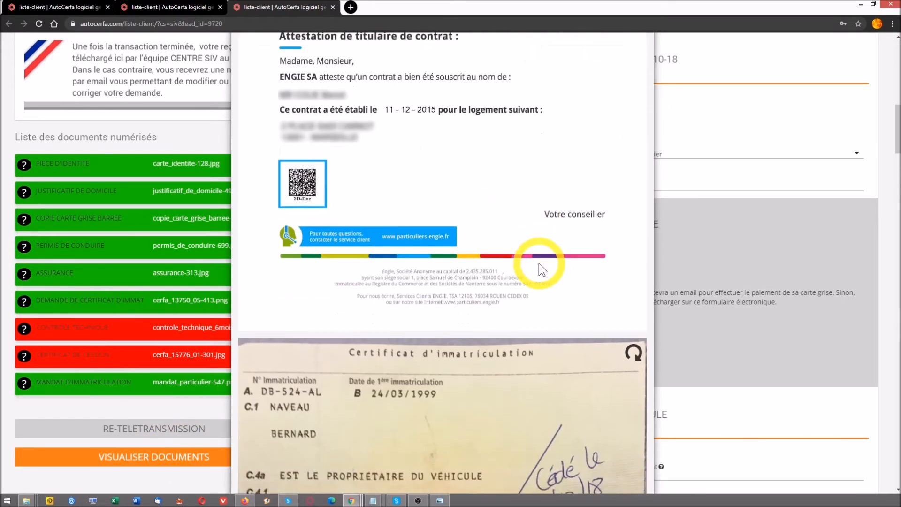
{"action": "scroll", "coordinate": [539, 264], "scroll_direction": "down", "scroll_amount": 20}
{"action": "scroll", "coordinate": [539, 263], "scroll_direction": "down", "scroll_amount": 15}
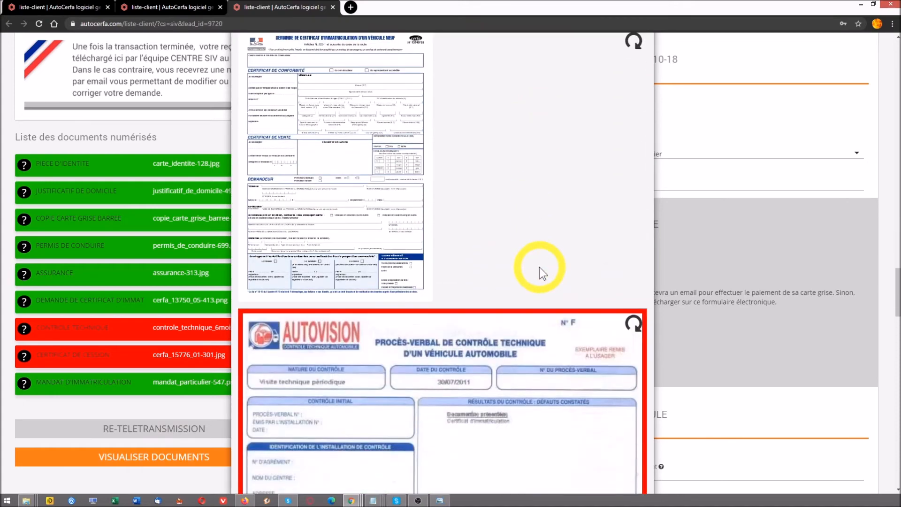
{"action": "scroll", "coordinate": [539, 267], "scroll_direction": "down", "scroll_amount": 5}
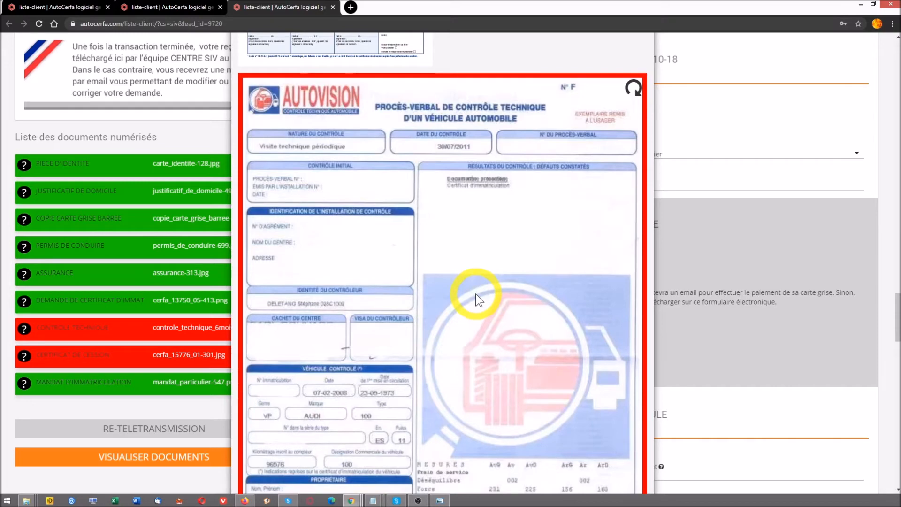
{"action": "scroll", "coordinate": [475, 294], "scroll_direction": "down", "scroll_amount": 10}
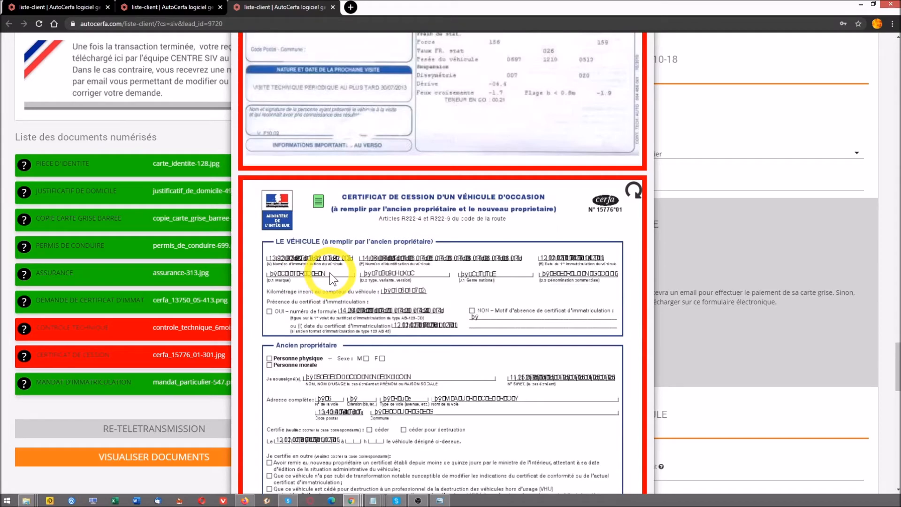
{"action": "scroll", "coordinate": [533, 159], "scroll_direction": "up", "scroll_amount": 7}
{"action": "scroll", "coordinate": [532, 160], "scroll_direction": "up", "scroll_amount": 15}
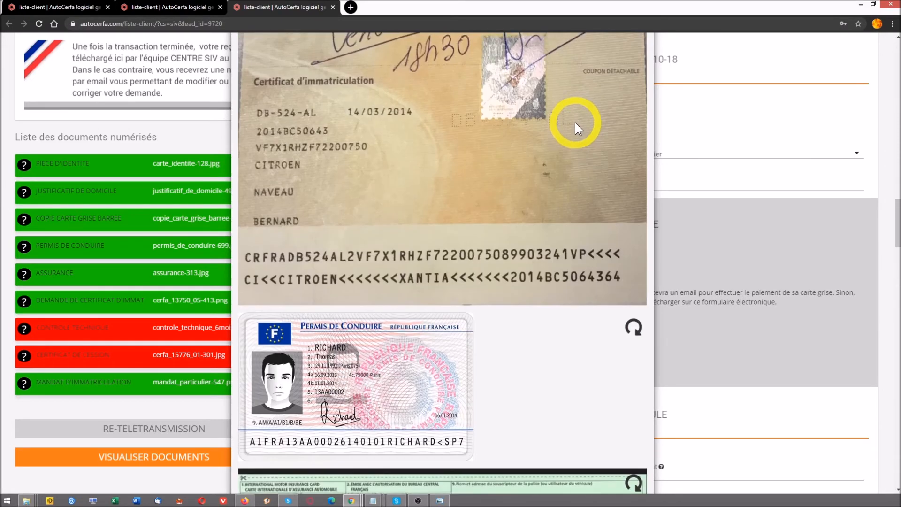
{"action": "scroll", "coordinate": [576, 119], "scroll_direction": "up", "scroll_amount": 12}
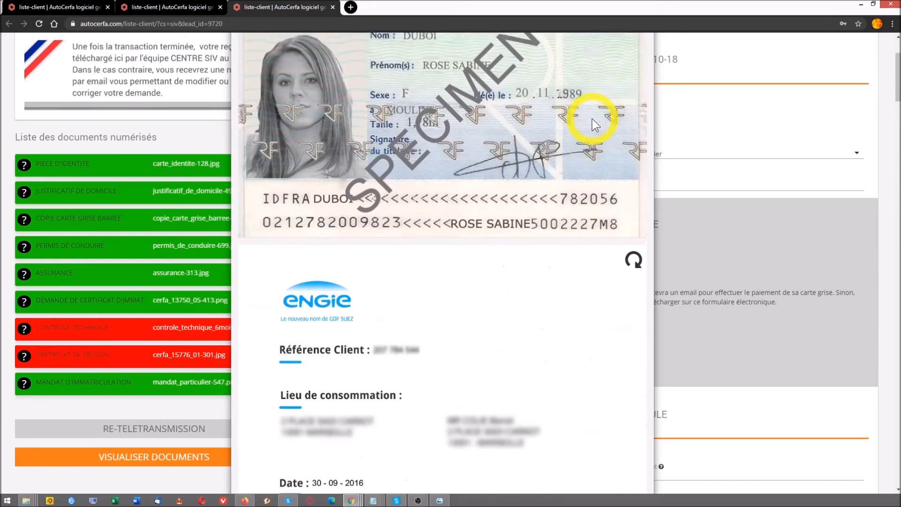
Close the document viewer and remove the rejected contrôle technique and certificat de cession files
{"action": "left_click", "coordinate": [638, 66]}
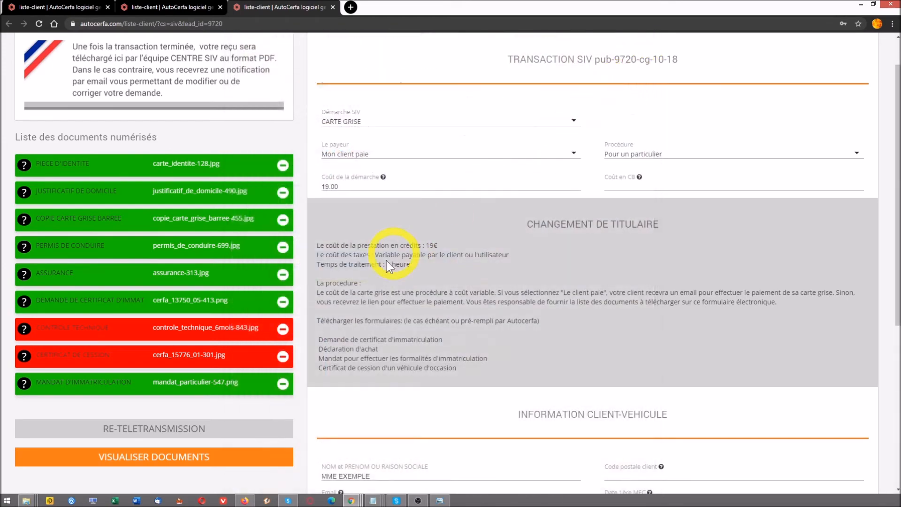
{"action": "left_click", "coordinate": [283, 330]}
{"action": "left_click", "coordinate": [283, 355]}
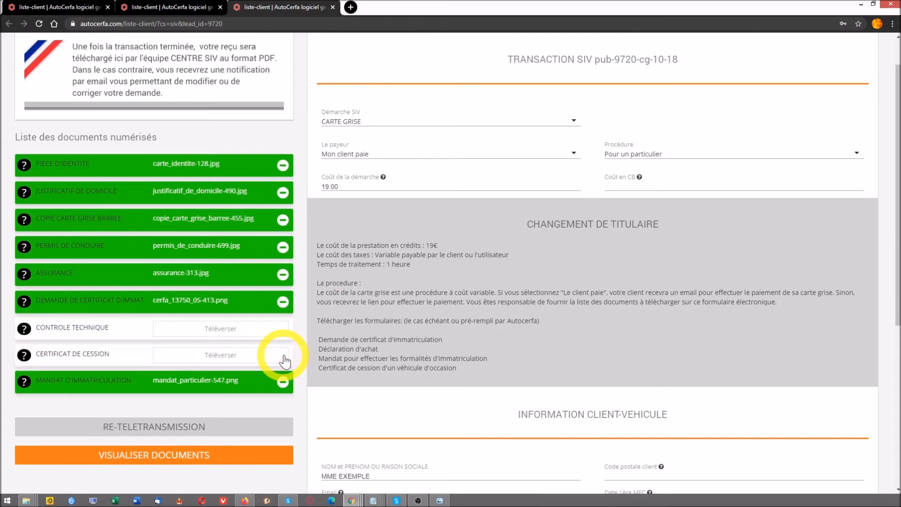
Upload new contrôle technique and certificat de cession scans and re-send the transaction to the préfecture
{"action": "left_click", "coordinate": [231, 332]}
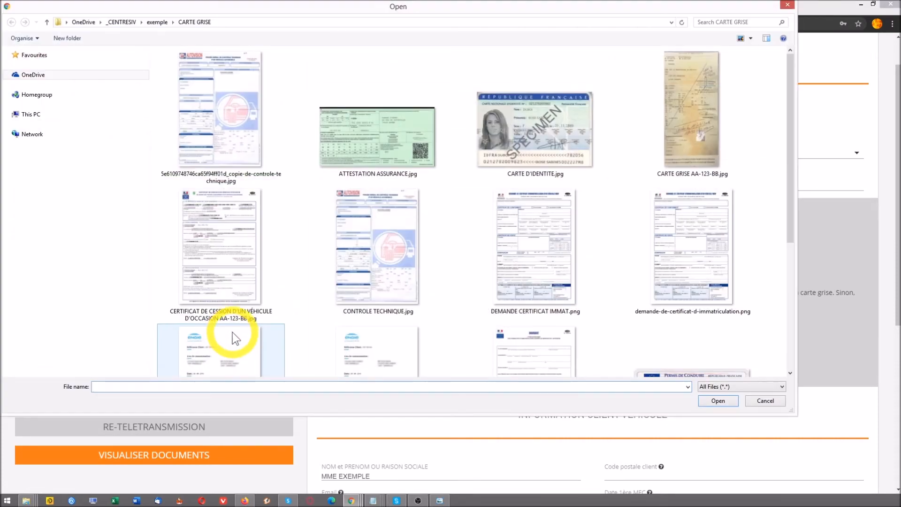
{"action": "double_click", "coordinate": [219, 133]}
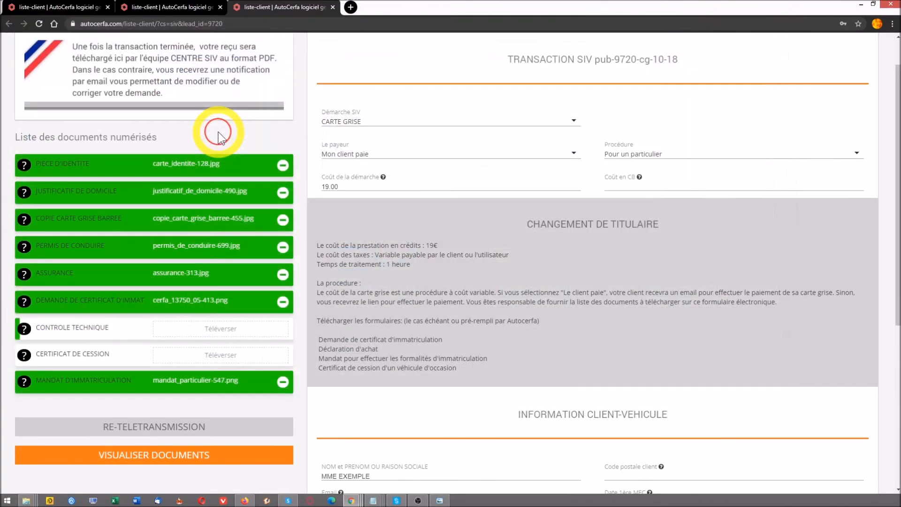
{"action": "left_click", "coordinate": [215, 358]}
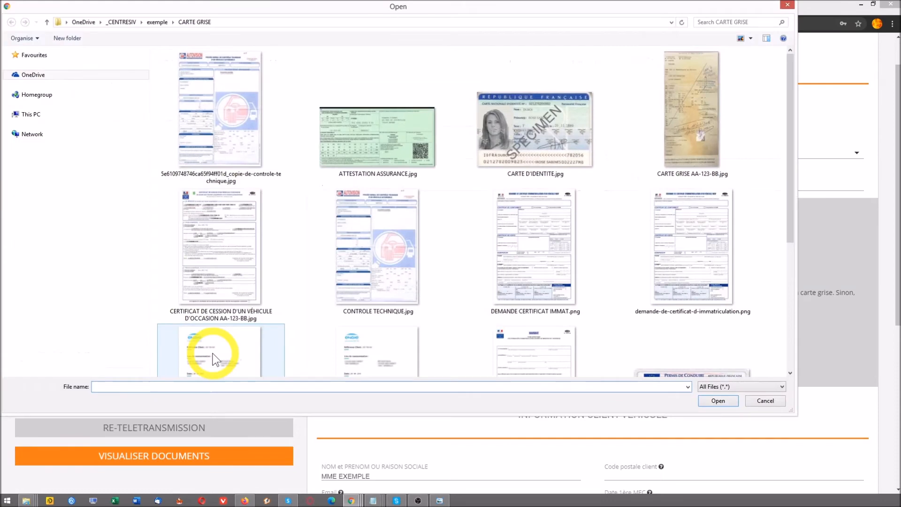
{"action": "double_click", "coordinate": [225, 266]}
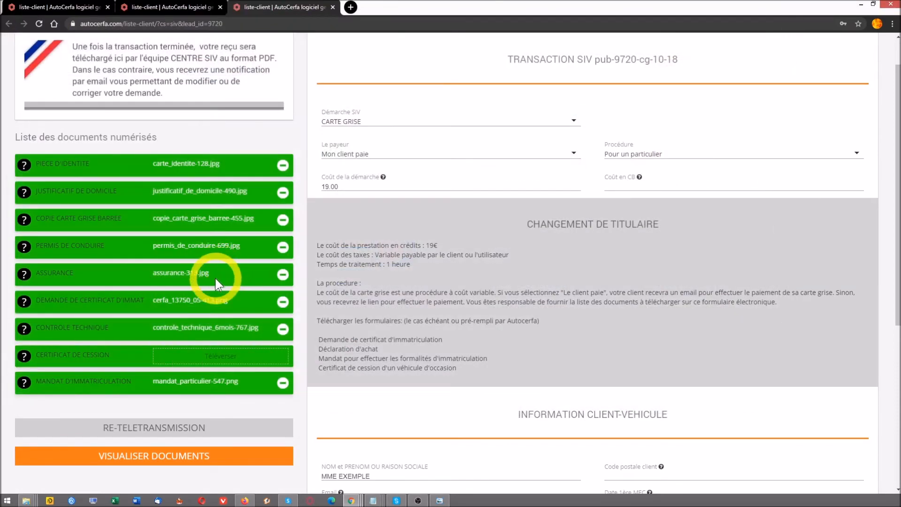
{"action": "left_click", "coordinate": [195, 431]}
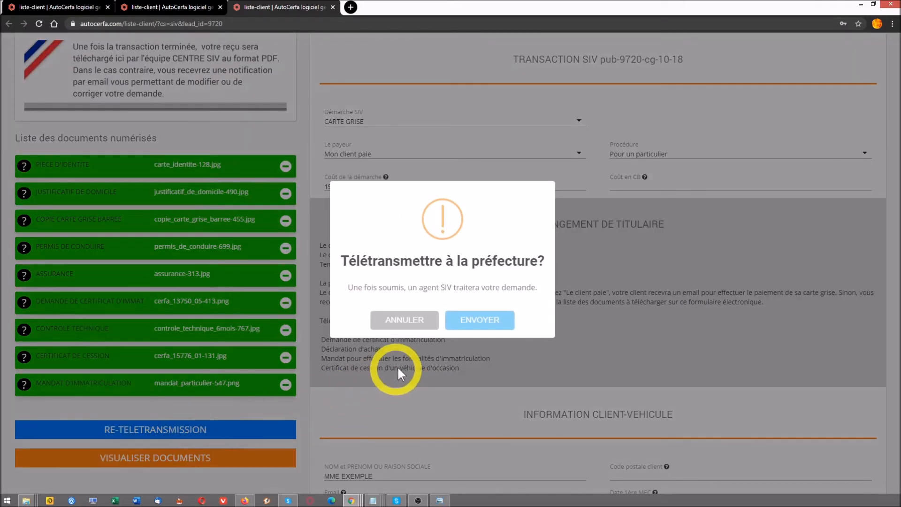
Confirm teletransmission to the préfecture and bring up the 'code couleur actuel.jpg' status legend
{"action": "left_click", "coordinate": [470, 324]}
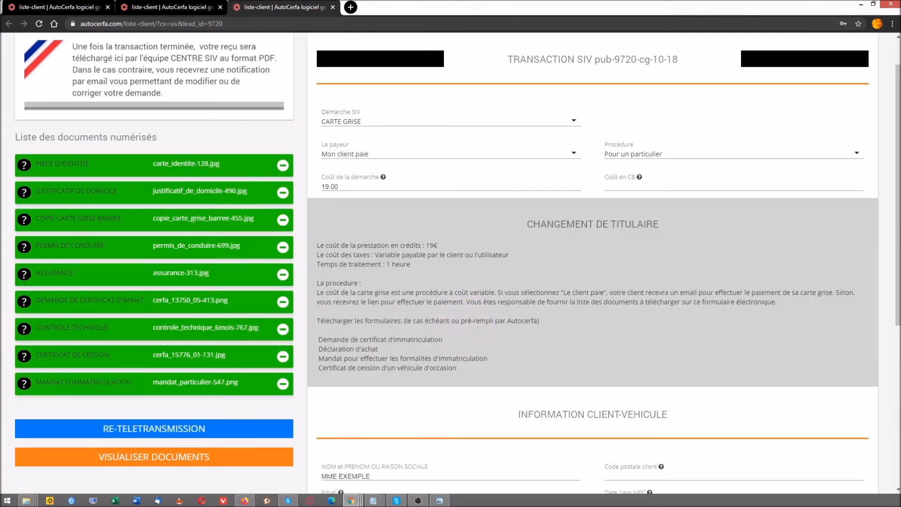
{"action": "left_click_drag", "start_coordinate": [422, 506], "coordinate": [484, 107]}
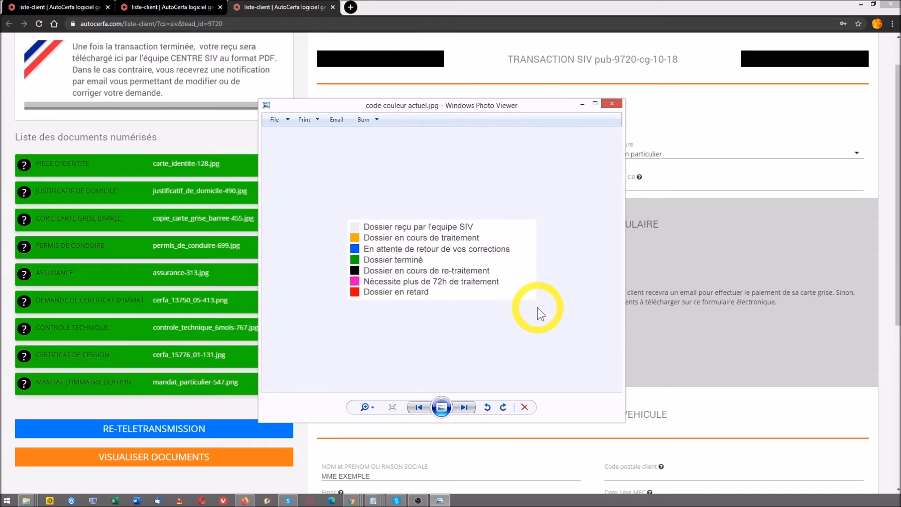
Put the colour legend behind the browser, select reference pub-9720-cg-10-18, and return to the client list
{"action": "left_click", "coordinate": [189, 137]}
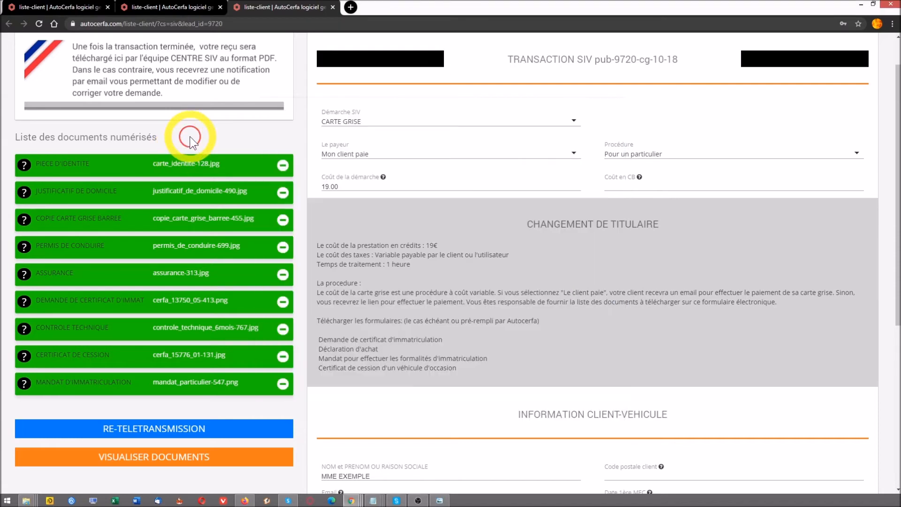
{"action": "scroll", "coordinate": [189, 136], "scroll_direction": "up", "scroll_amount": 1}
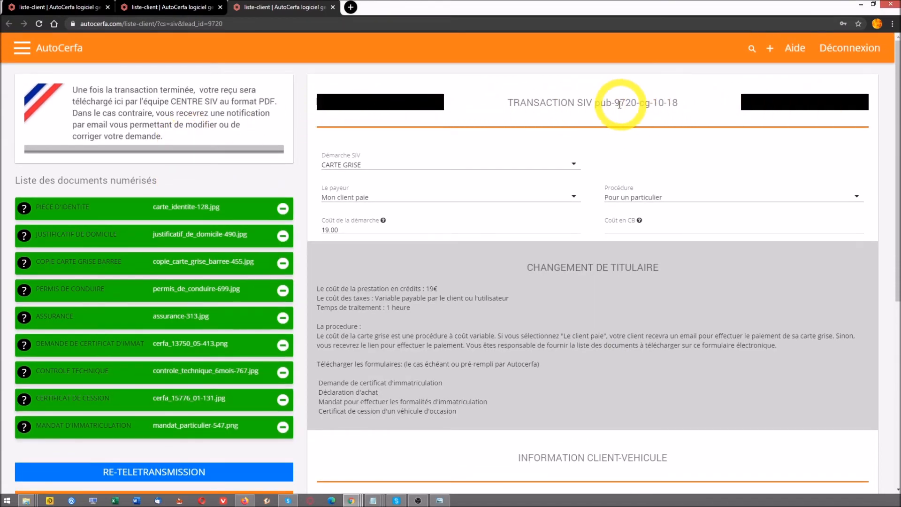
{"action": "left_click_drag", "start_coordinate": [594, 103], "coordinate": [750, 105]}
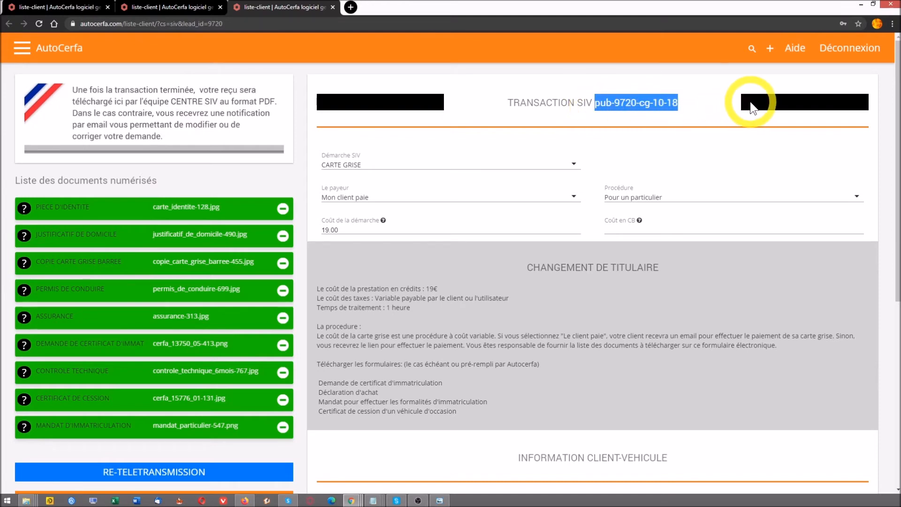
{"action": "left_click", "coordinate": [69, 56]}
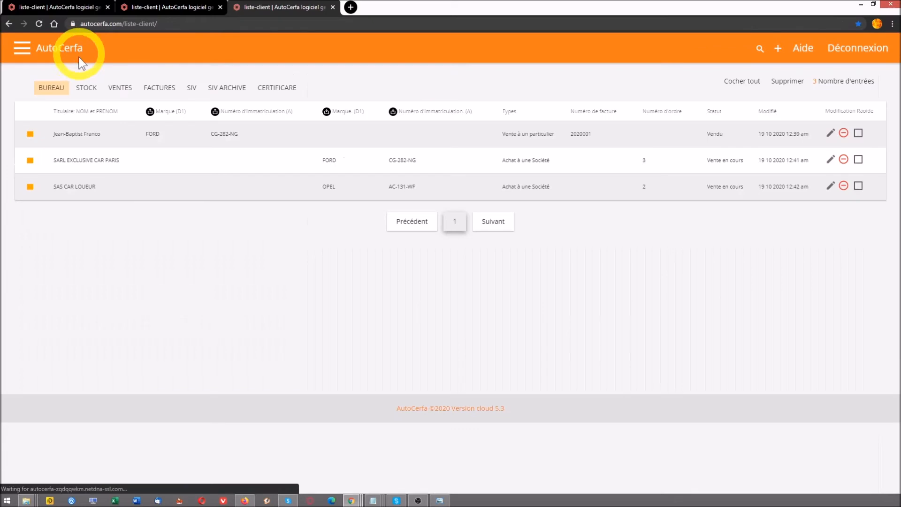
Open the SIV dossier list and bring the code couleur legend back to compare the black marker
{"action": "left_click", "coordinate": [193, 89]}
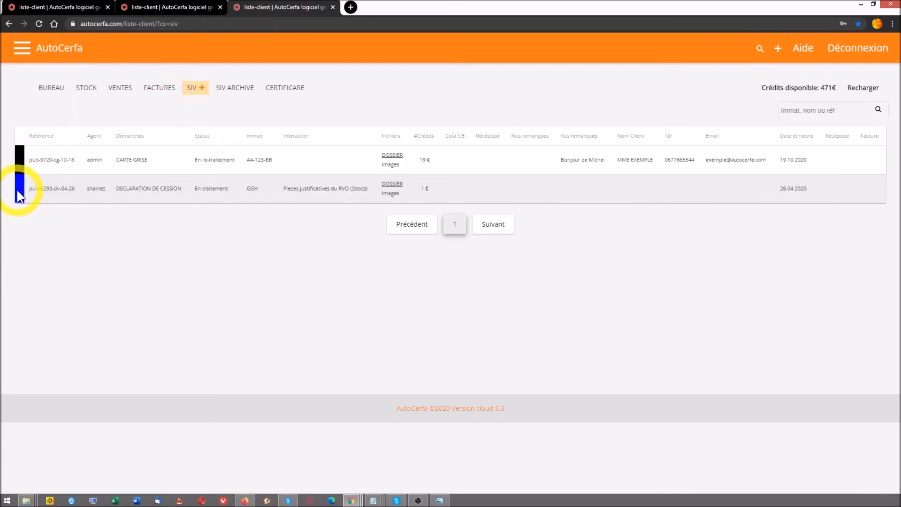
{"action": "key", "text": "alt+Tab"}
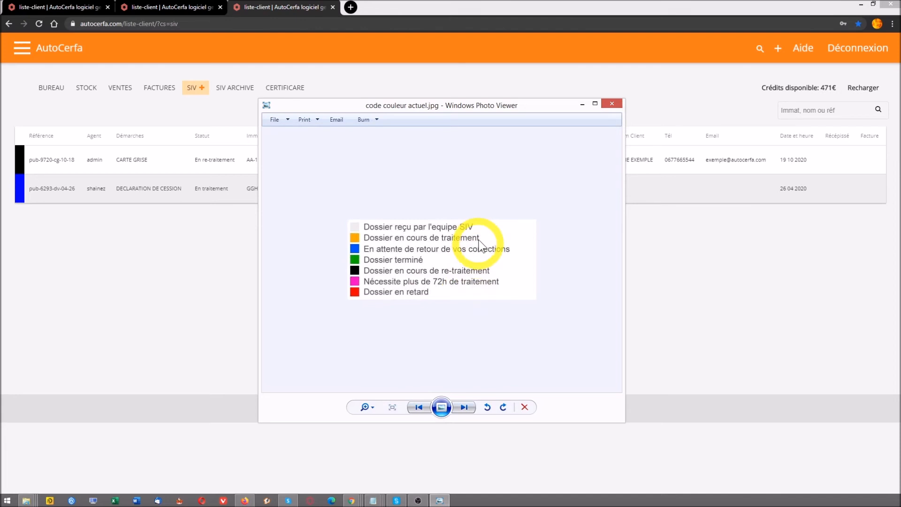
Minimize the Photo Viewer colour legend to reveal the full SIV table
{"action": "left_click", "coordinate": [582, 104]}
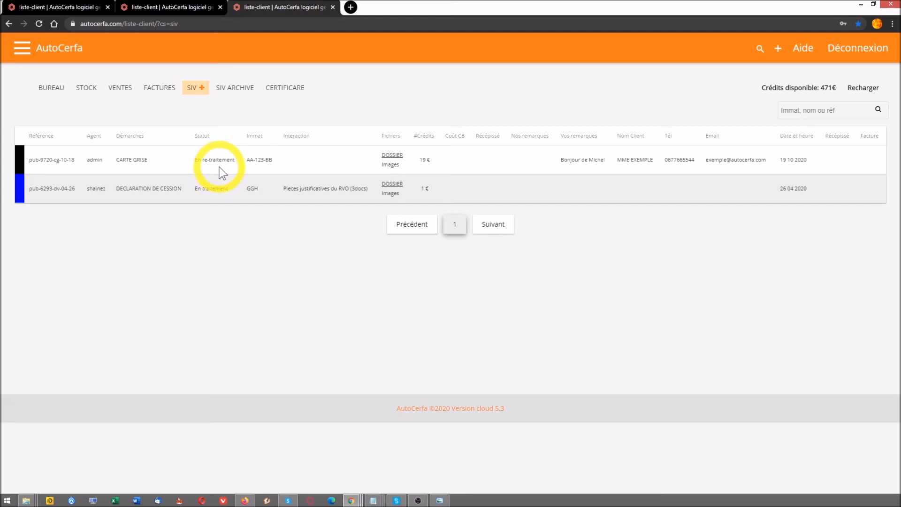
Open the CARTE GRISE dossier and select the administration's remark and your own remark
{"action": "left_click", "coordinate": [382, 157]}
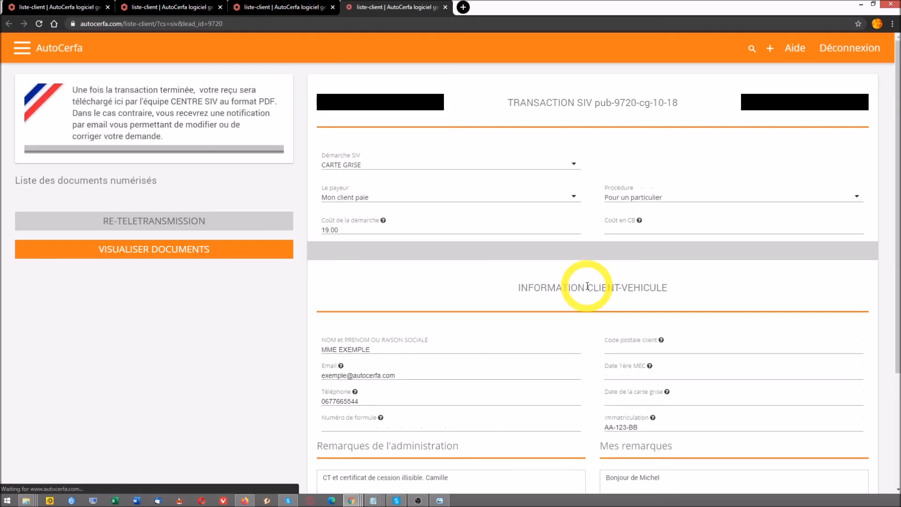
{"action": "scroll", "coordinate": [588, 286], "scroll_direction": "down", "scroll_amount": 7}
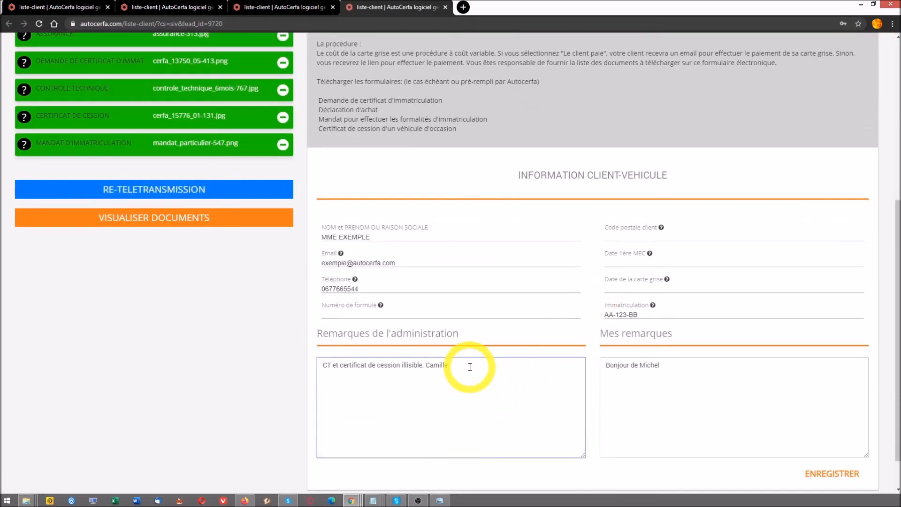
{"action": "left_click_drag", "start_coordinate": [470, 367], "coordinate": [311, 366]}
{"action": "left_click_drag", "start_coordinate": [662, 366], "coordinate": [601, 369]}
Return to the top of the dossier page and open a new empty browser tab
{"action": "scroll", "coordinate": [637, 418], "scroll_direction": "up", "scroll_amount": 2}
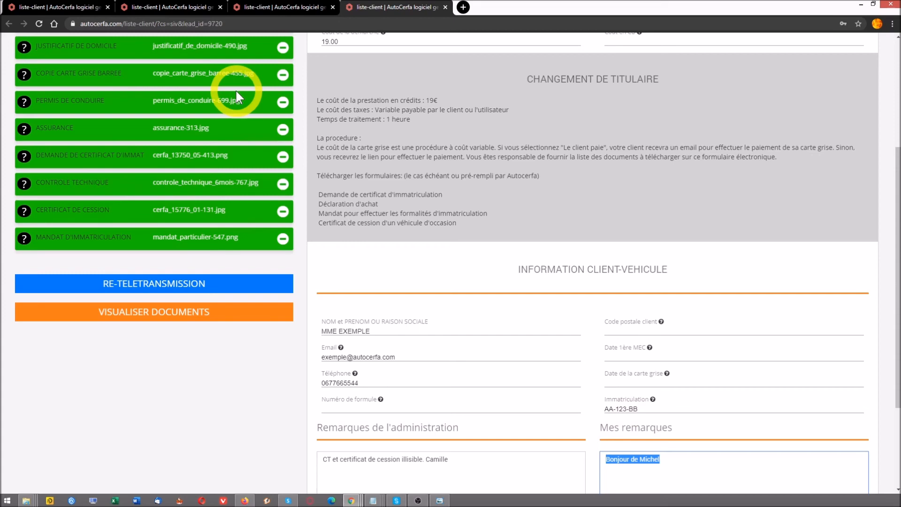
{"action": "scroll", "coordinate": [236, 93], "scroll_direction": "up", "scroll_amount": 1}
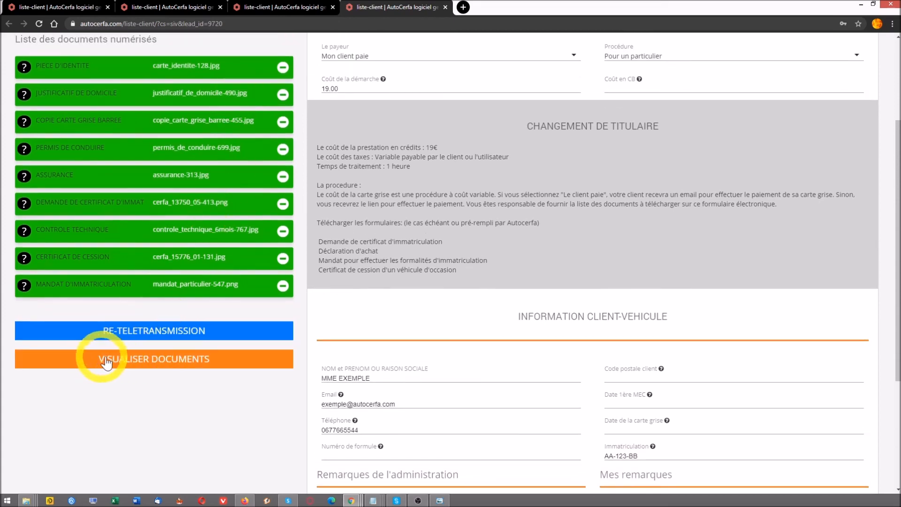
{"action": "scroll", "coordinate": [191, 358], "scroll_direction": "up", "scroll_amount": 3}
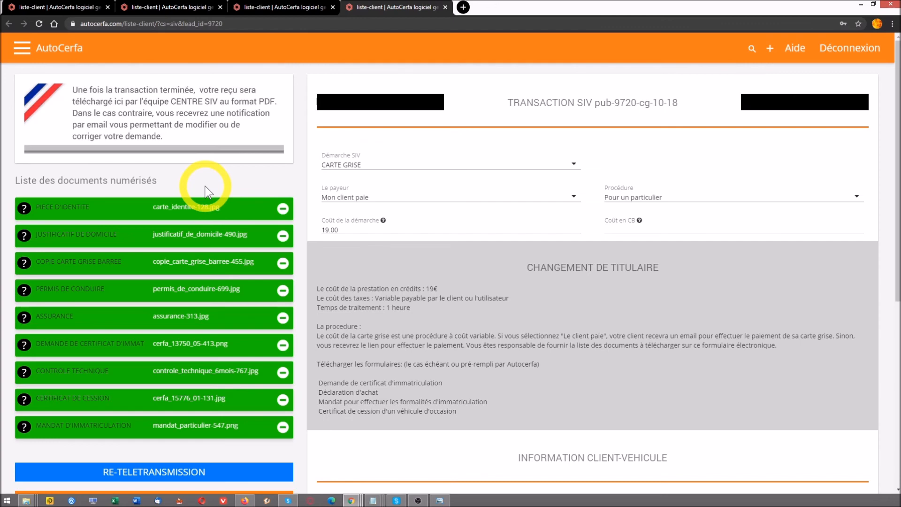
{"action": "left_click", "coordinate": [463, 8]}
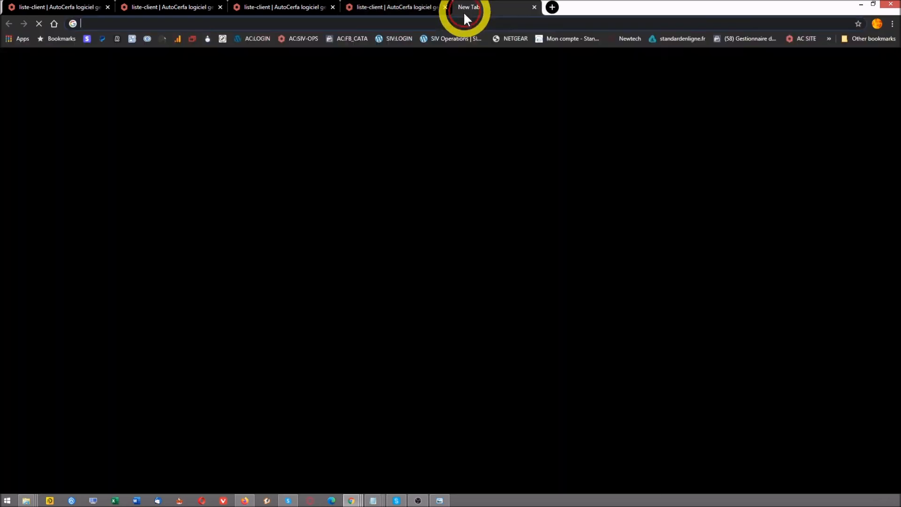
Load centresiv.fr in the new tab
{"action": "left_click", "coordinate": [442, 23]}
{"action": "type", "text": "centresiv.fr"}
{"action": "key", "text": "Return"}
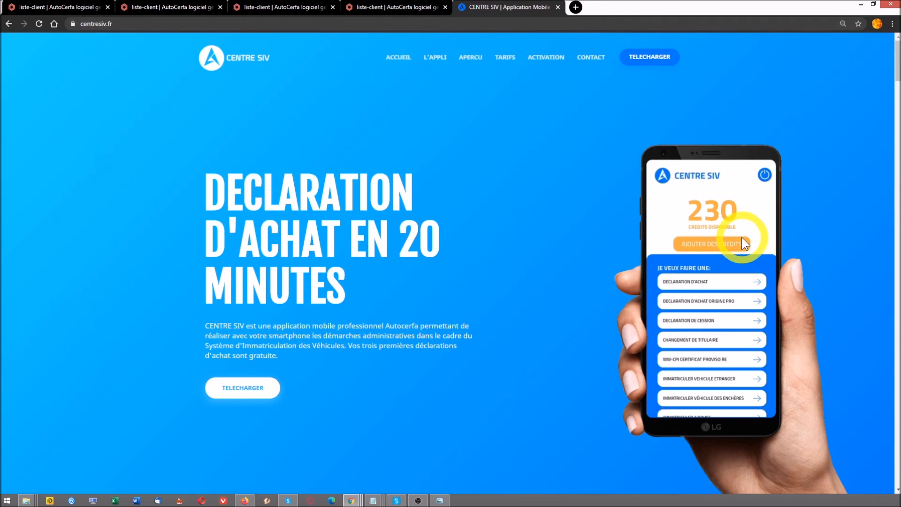
Browse the CENTRE SIV app overview, then switch back to the AutoCerfa transaction tab
{"action": "left_click_drag", "start_coordinate": [898, 69], "coordinate": [897, 226]}
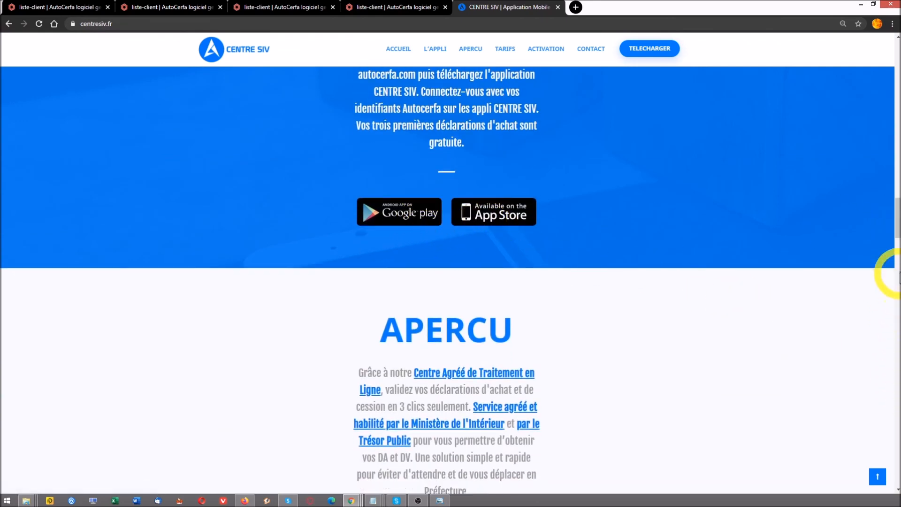
{"action": "left_click_drag", "start_coordinate": [897, 226], "coordinate": [896, 258]}
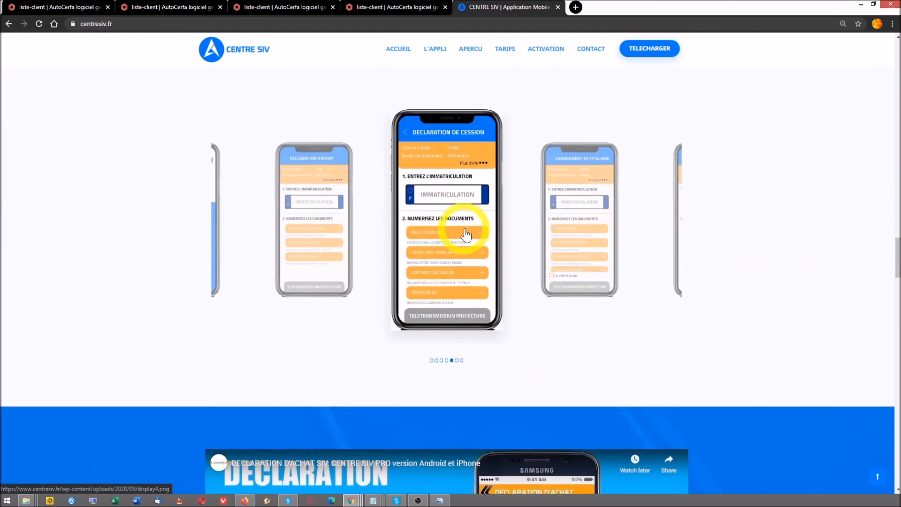
{"action": "scroll", "coordinate": [466, 235], "scroll_direction": "up", "scroll_amount": 1}
{"action": "scroll", "coordinate": [466, 235], "scroll_direction": "up", "scroll_amount": 2}
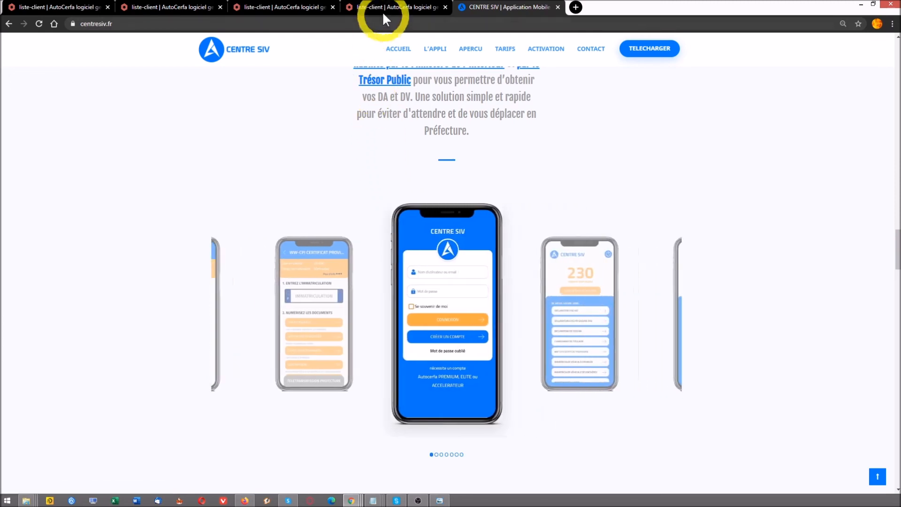
{"action": "left_click", "coordinate": [385, 8]}
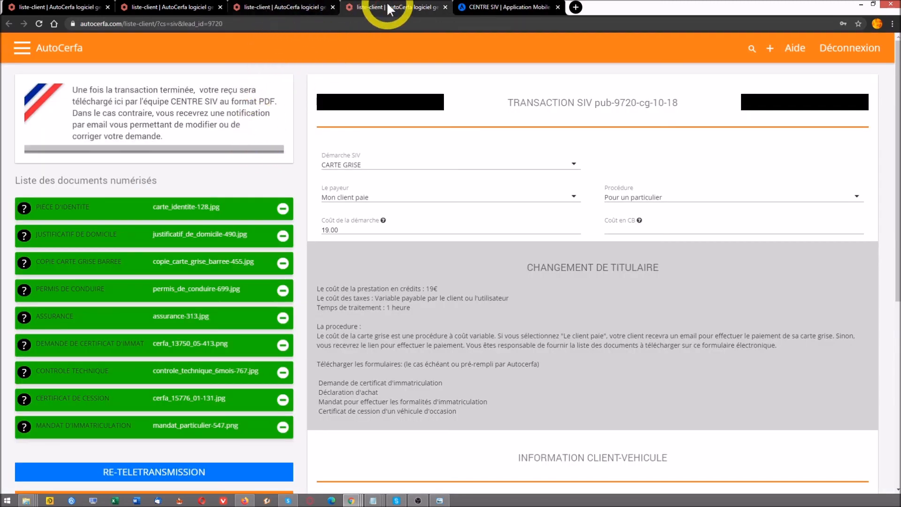
Go home, open the SIV list, select reference pub-9720-cg-10-18, and focus the Immat, nom ou réf search
{"action": "left_click", "coordinate": [49, 50]}
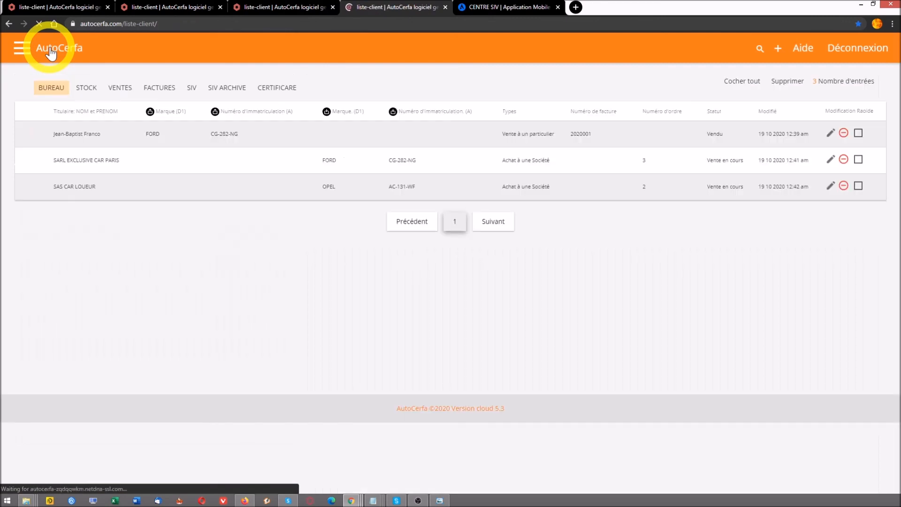
{"action": "left_click", "coordinate": [190, 91]}
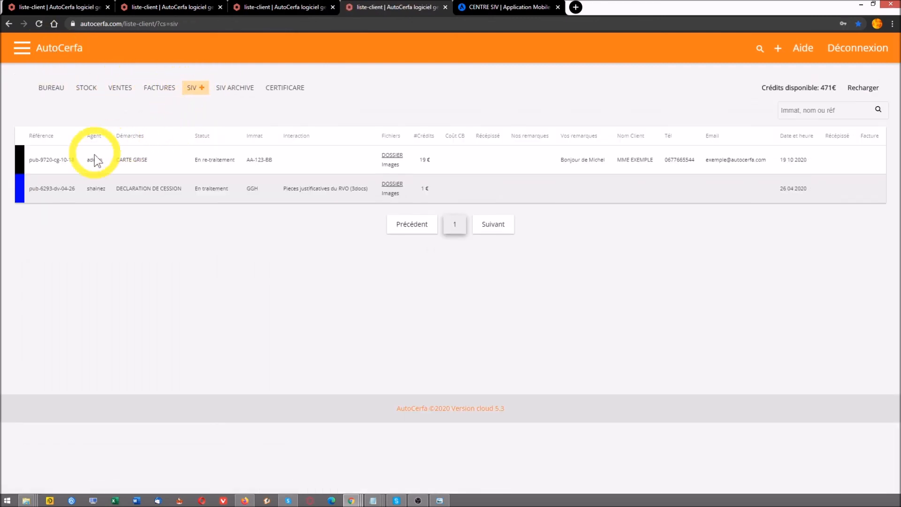
{"action": "left_click_drag", "start_coordinate": [26, 160], "coordinate": [77, 162]}
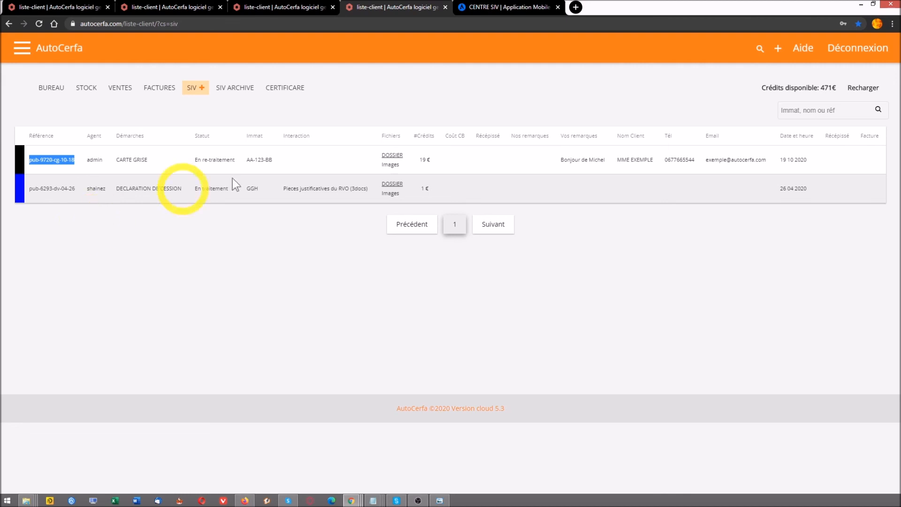
{"action": "left_click", "coordinate": [826, 111]}
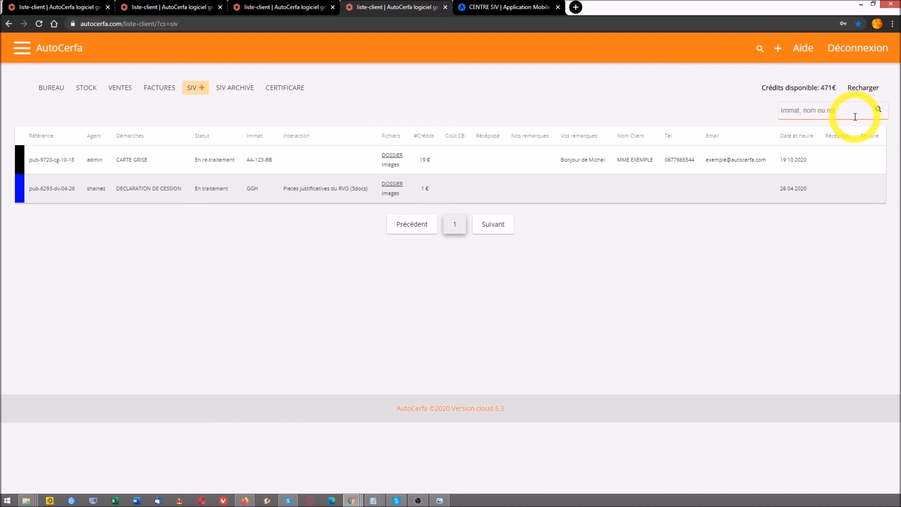
Filter the SIV list to AA-123-BB, open the global search, then return to the BUREAU client list
{"action": "type", "text": "AA-123-BB"}
{"action": "key", "text": "Return"}
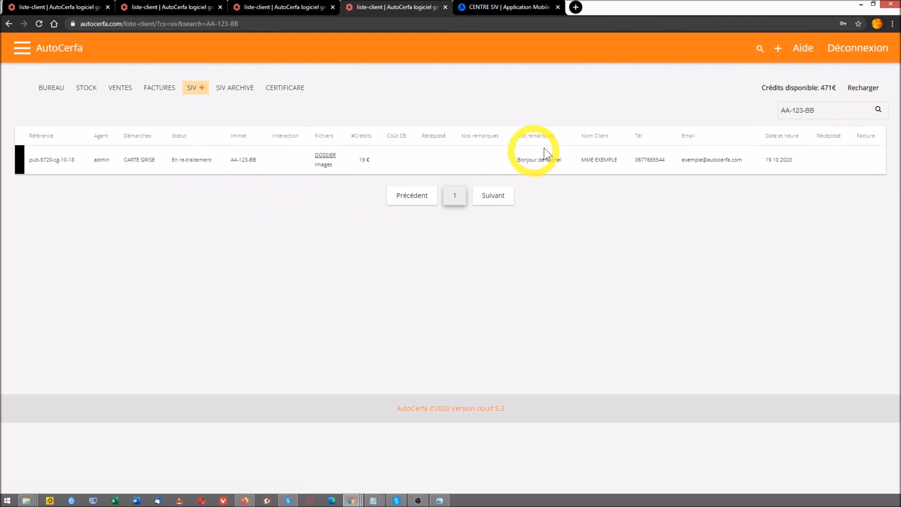
{"action": "left_click", "coordinate": [758, 49]}
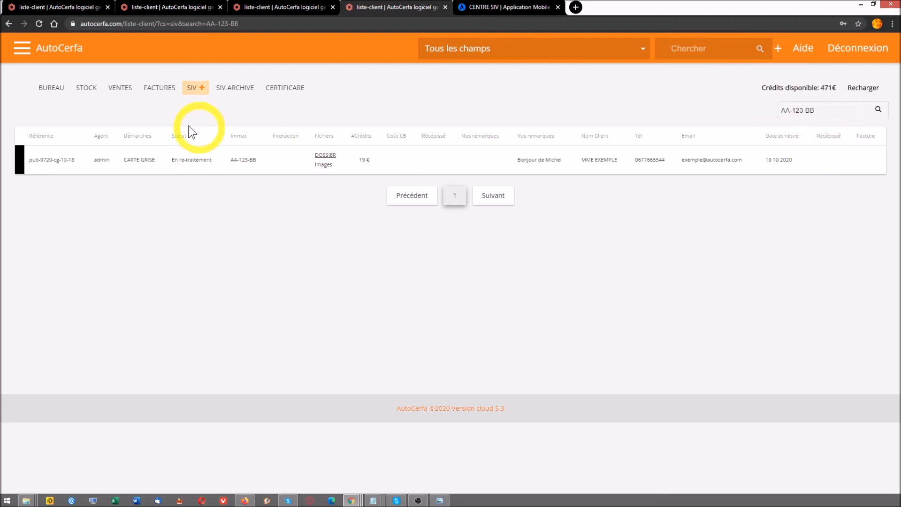
{"action": "left_click", "coordinate": [47, 89]}
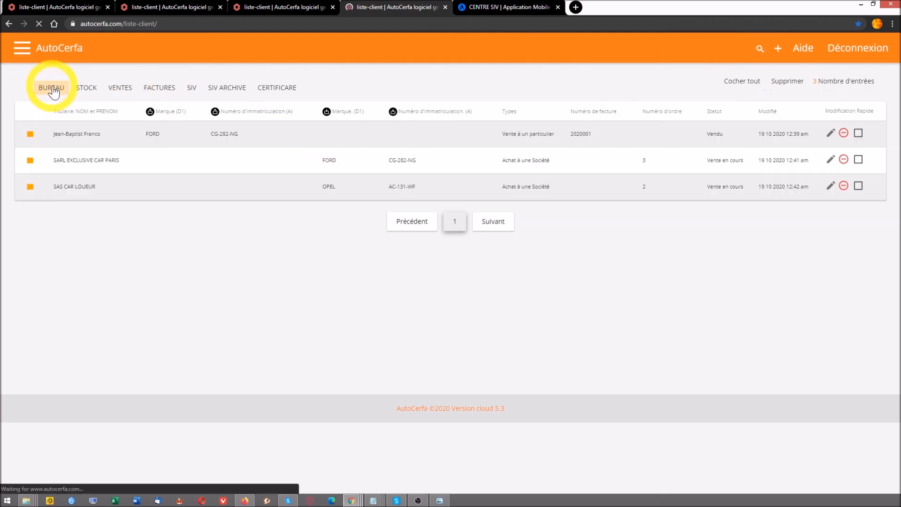